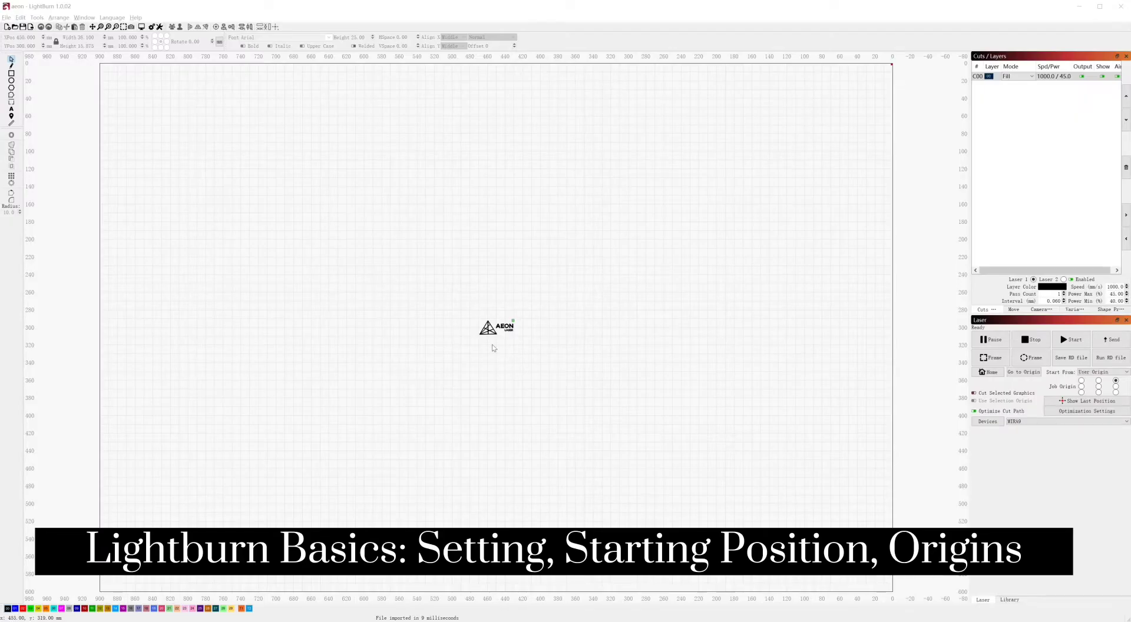
Draw a rectangle around the AEON LASER logo and put it on red layer C02.
scroll(494, 348, up, 8)
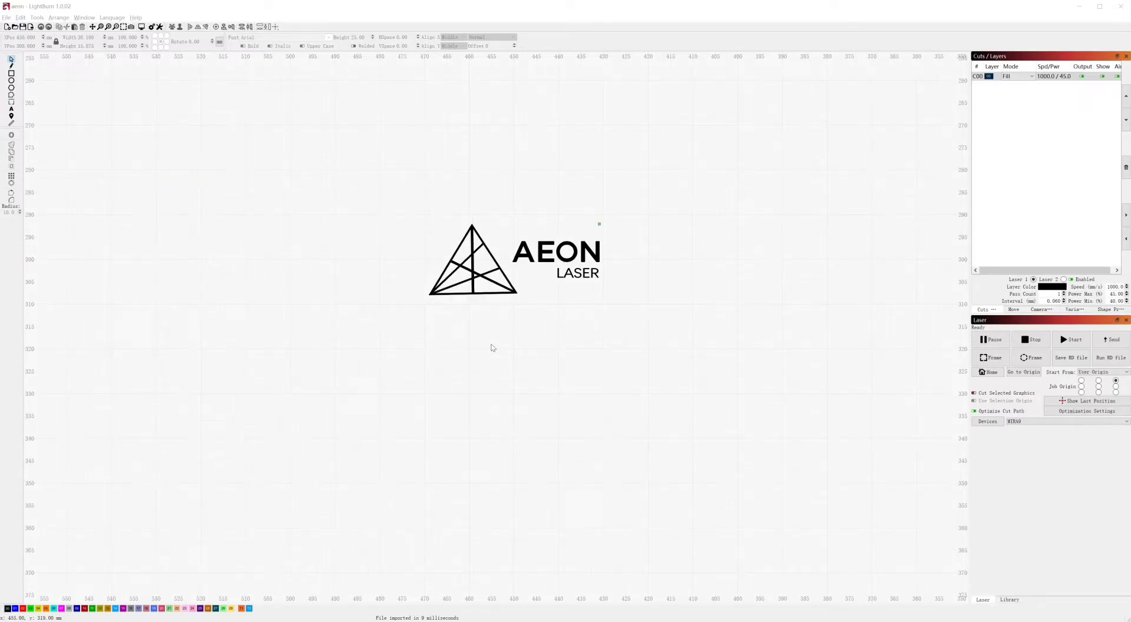
click(12, 73)
drag(406, 215, 621, 311)
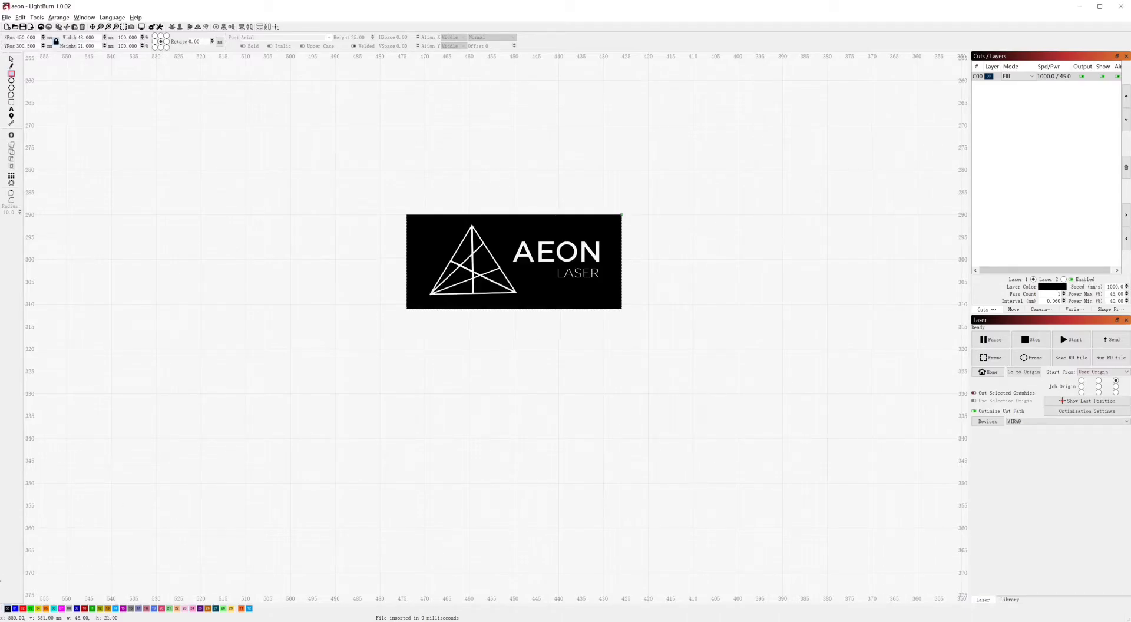
click(22, 608)
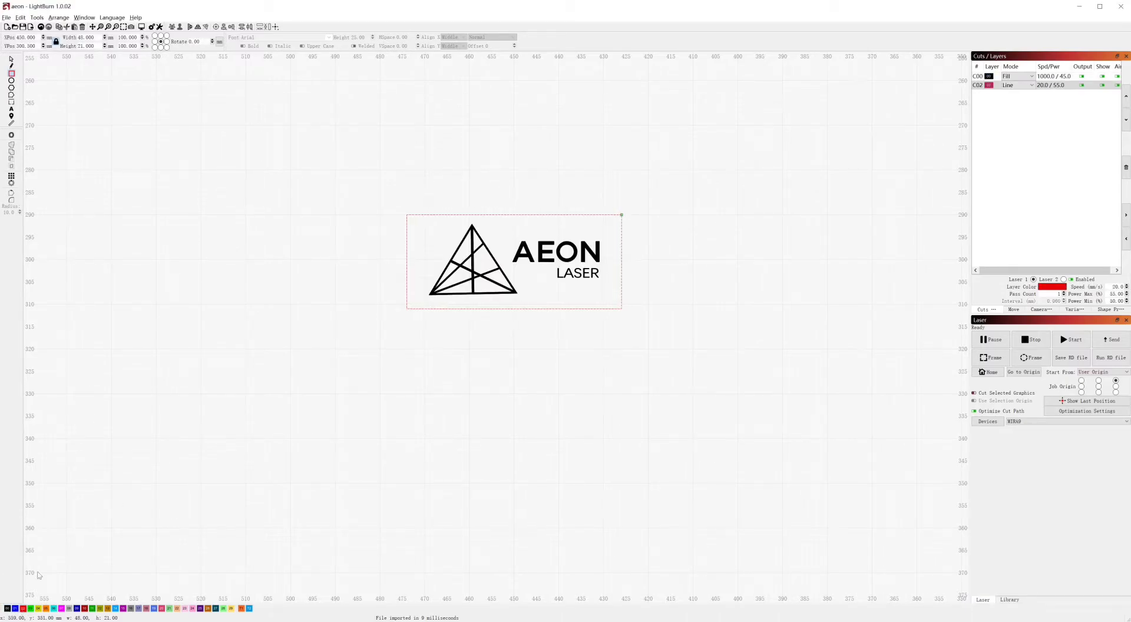
Align the logo and rectangle on their vertical centres, then deselect.
click(11, 60)
drag(474, 249, 678, 347)
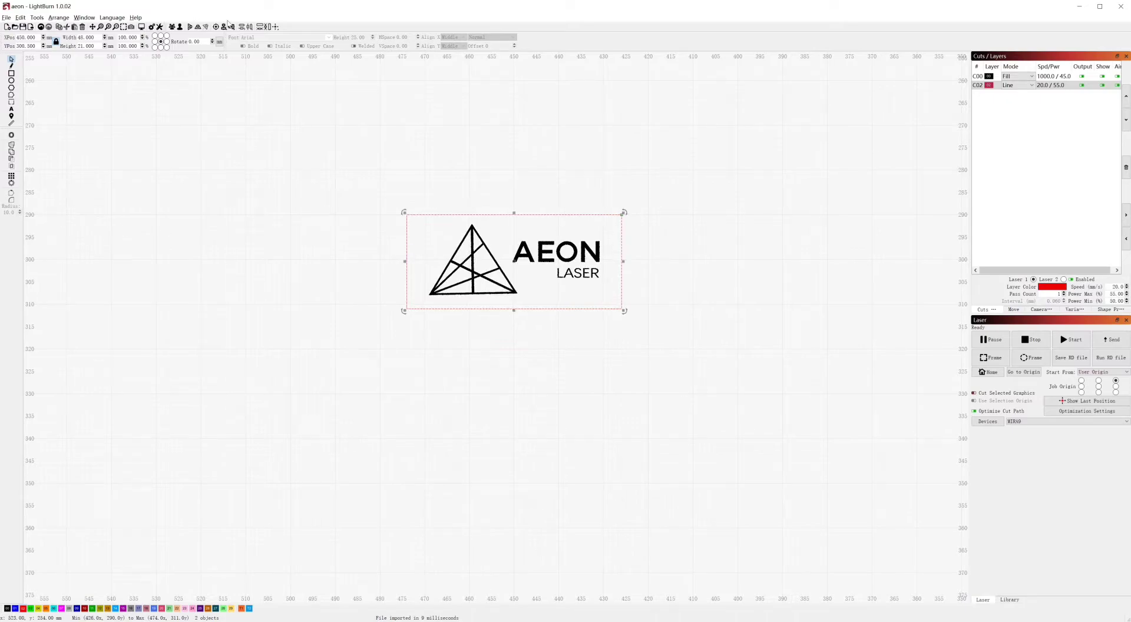
click(224, 28)
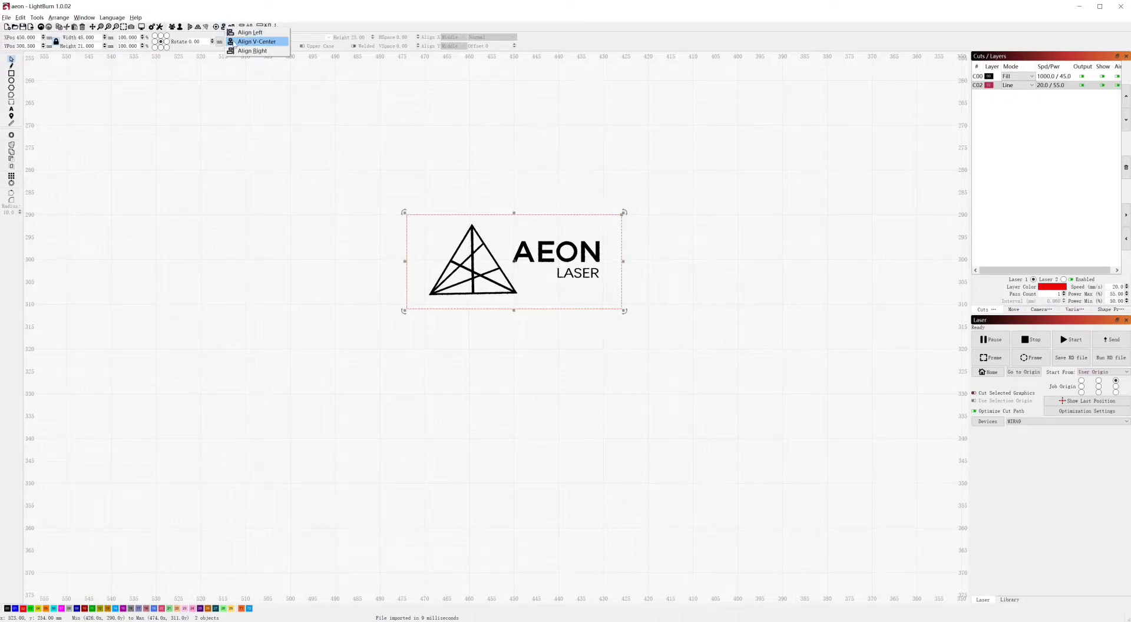
click(253, 41)
click(692, 246)
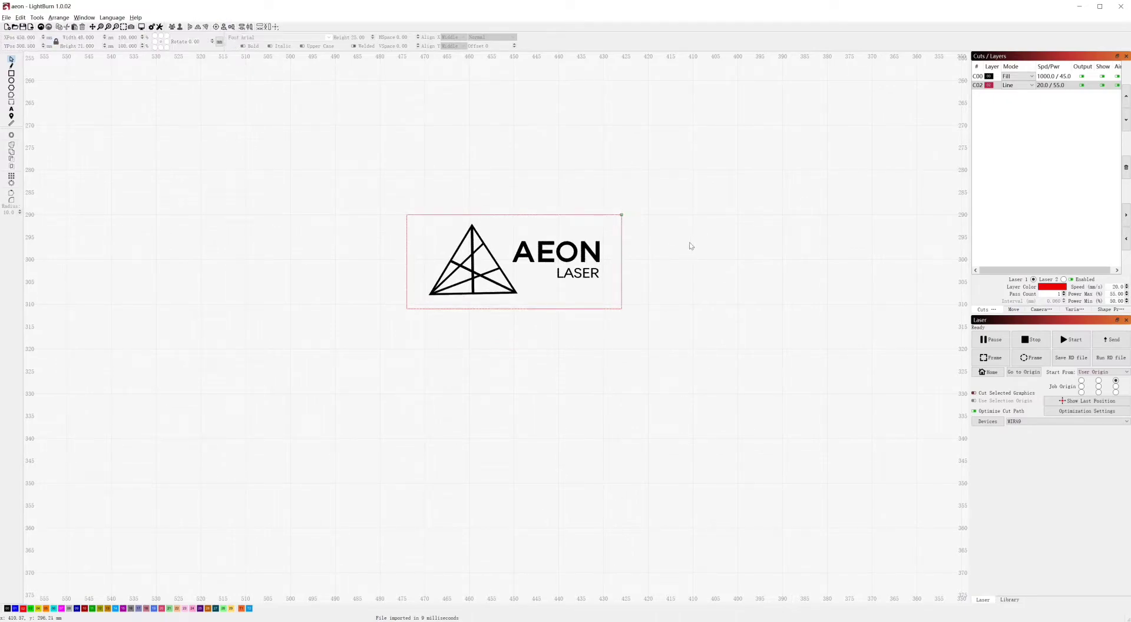
Set fill layer C00 to speed 300, max power 70 and min power 65.
double_click(1059, 77)
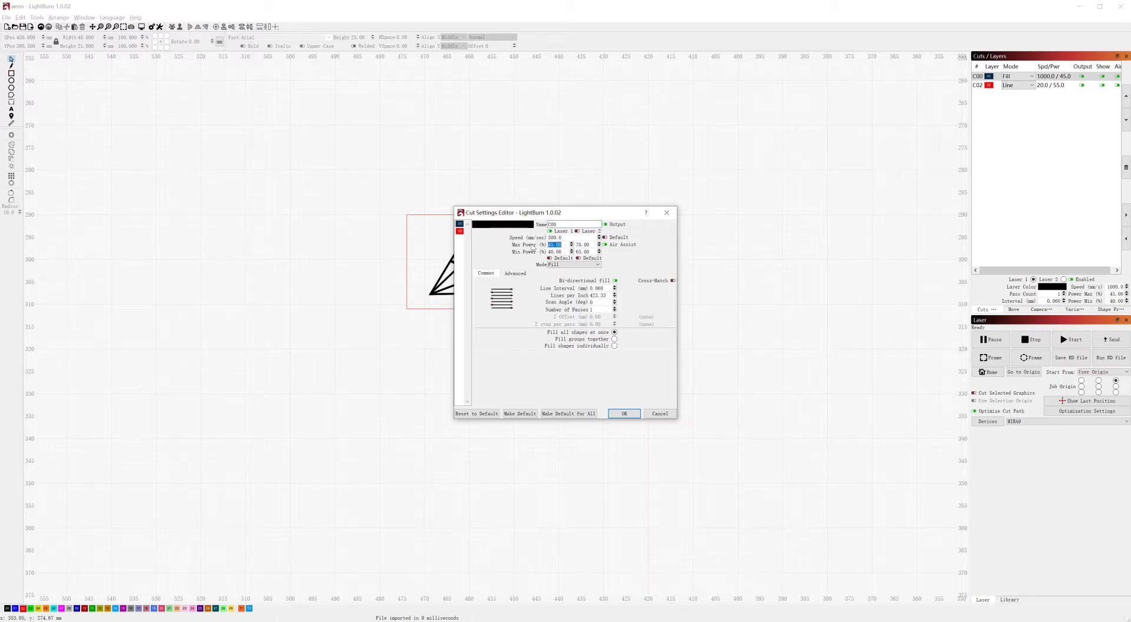
text(70)
drag(564, 252, 520, 254)
text(65)
click(625, 414)
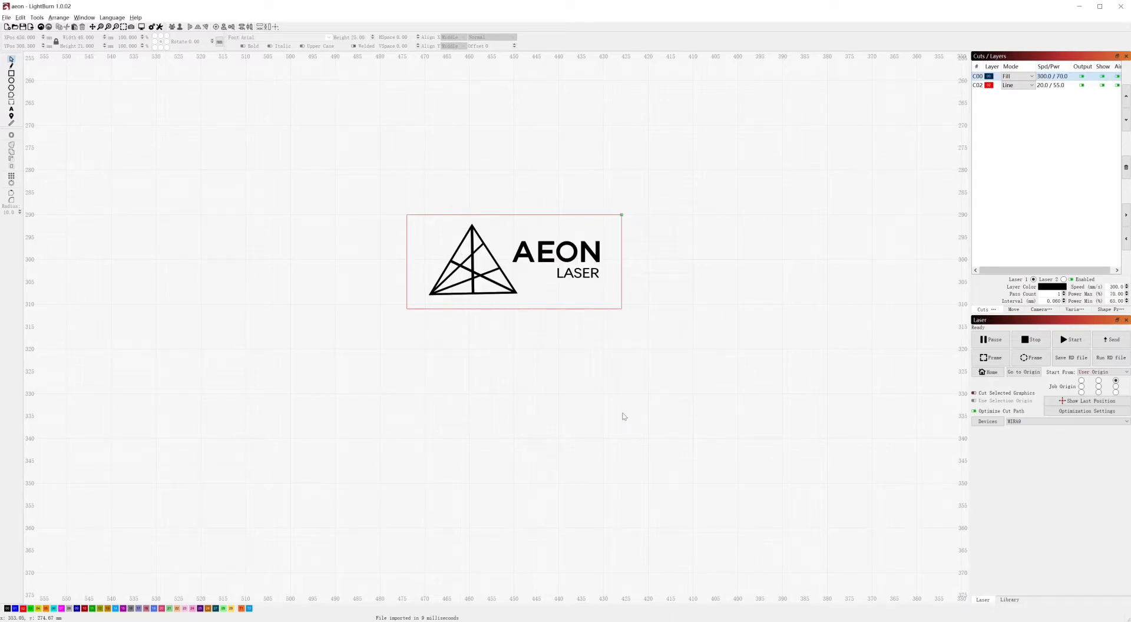
Set line layer C02 to speed 15, max power 70 and min power 65.
click(1053, 86)
double_click(1054, 87)
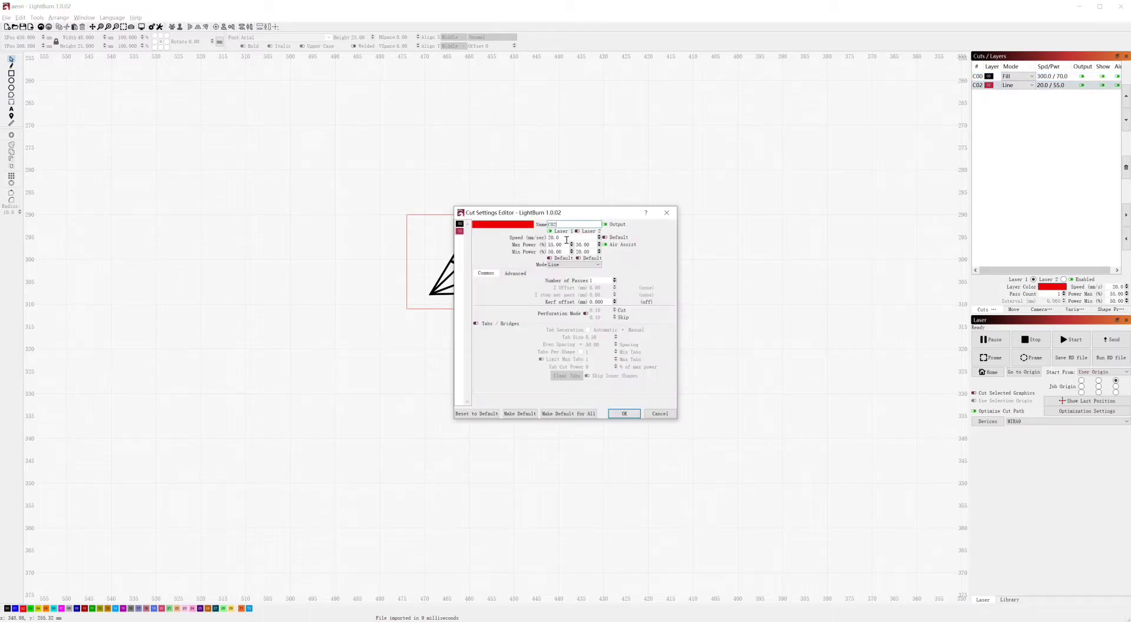
drag(573, 240, 522, 240)
text(13)
key(Tab)
text(70)
key(Tab)
text(6)
click(624, 413)
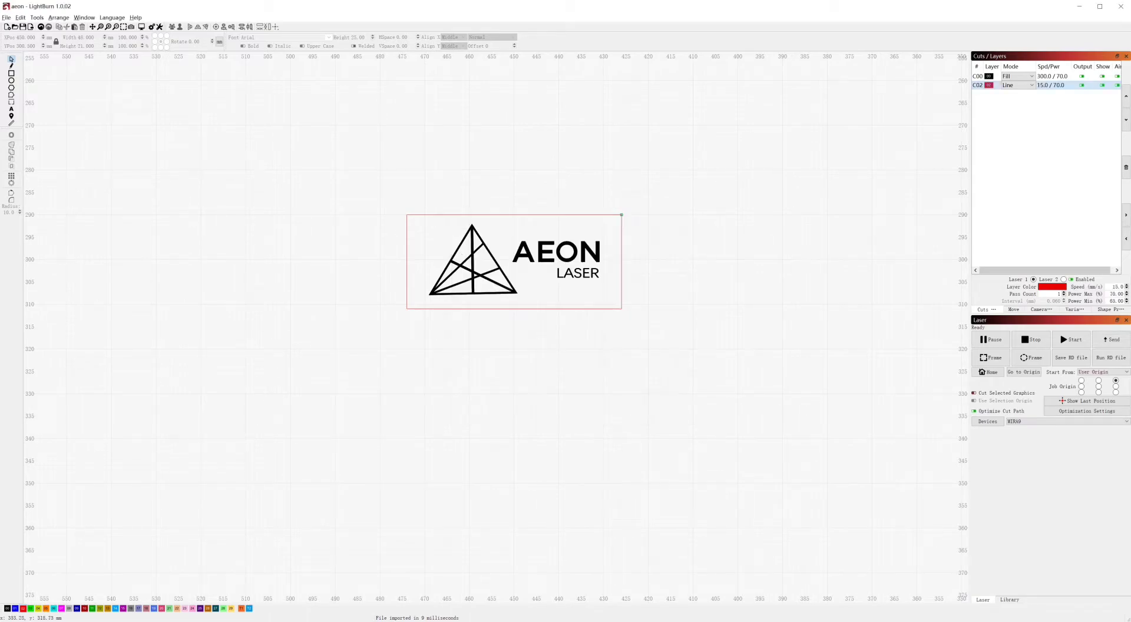
Keep Start From at User Origin and MIRA9 as the laser device.
click(1124, 372)
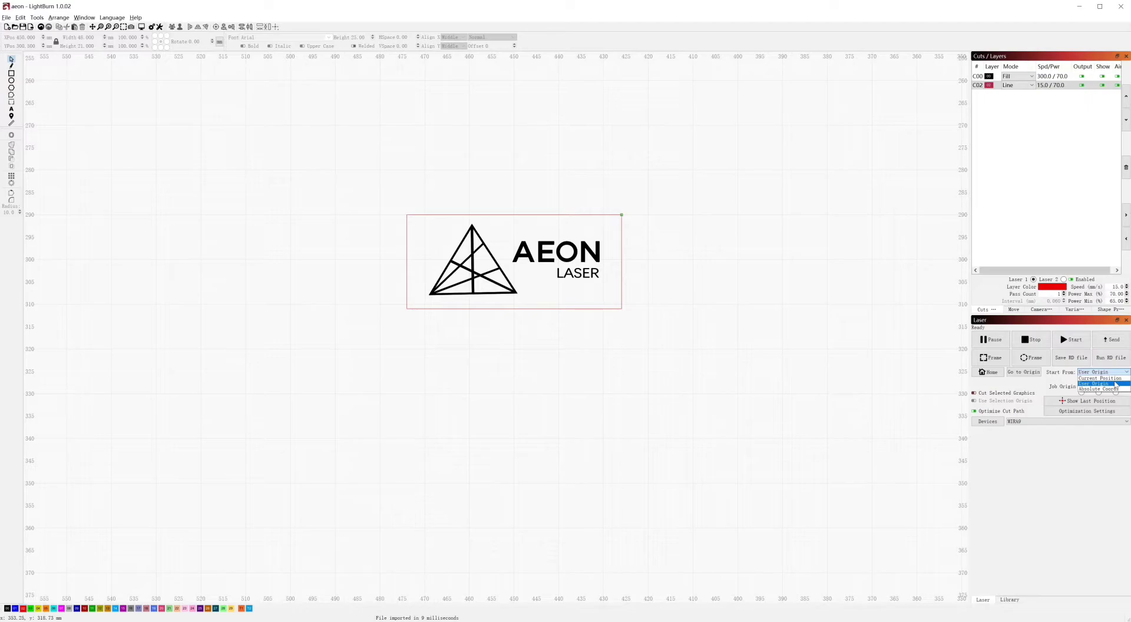
click(1114, 384)
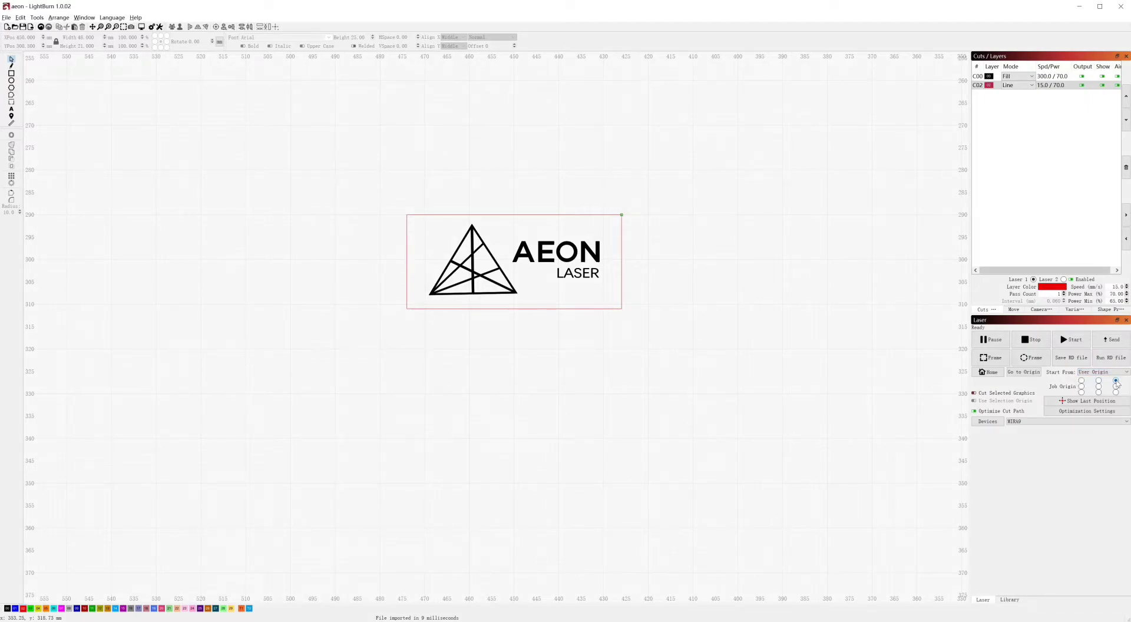
click(1081, 422)
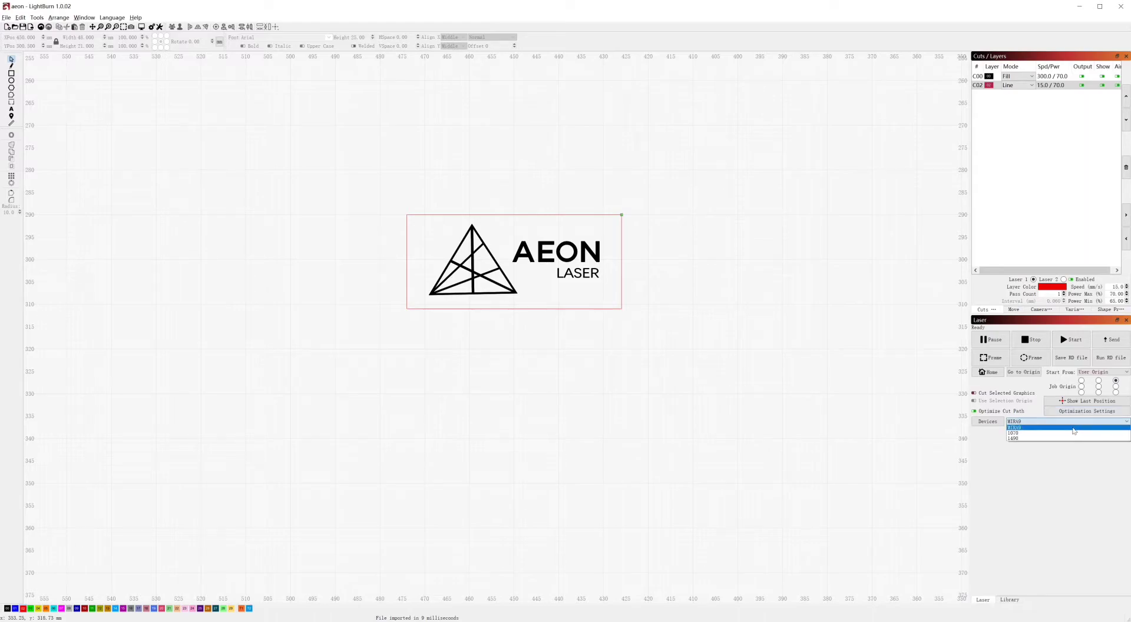
click(1073, 428)
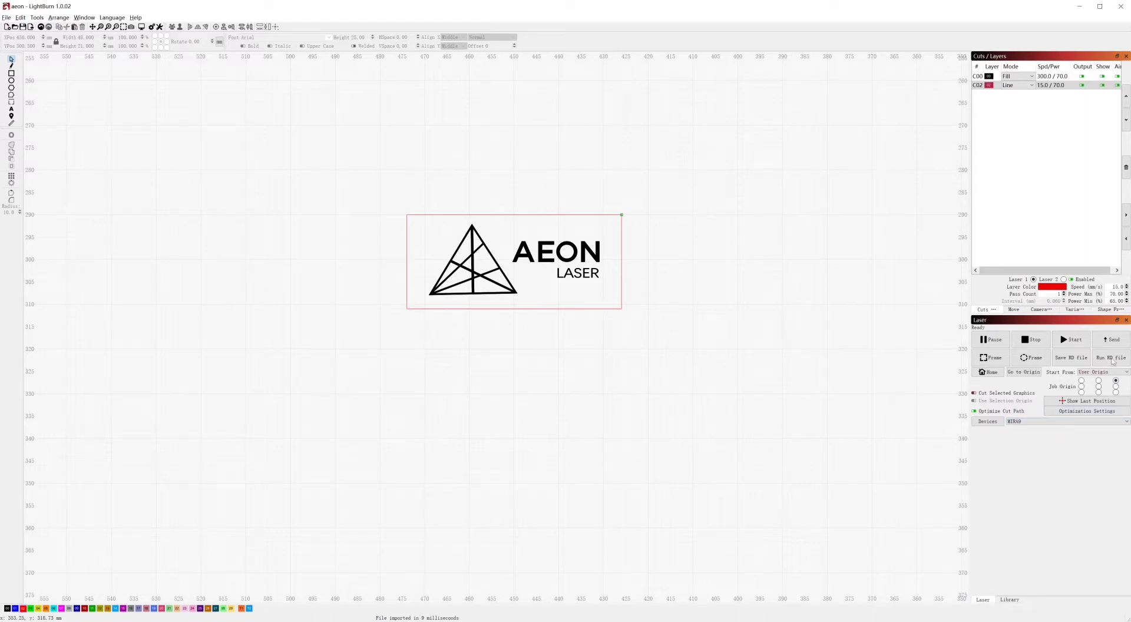
Preview the job, then send it to the laser as AEON.
click(141, 28)
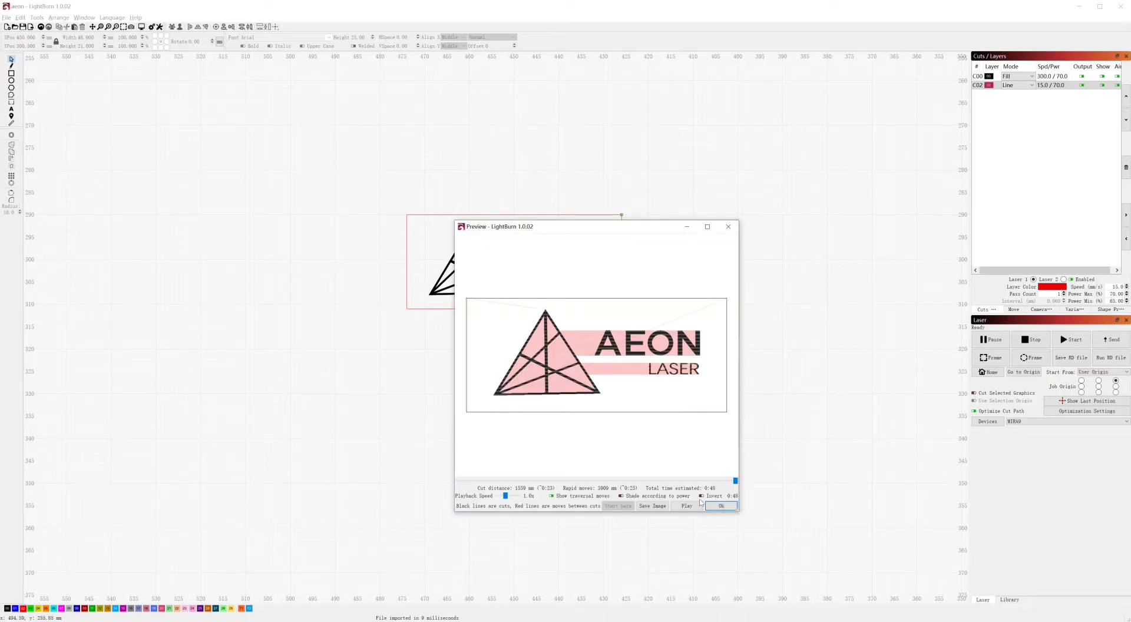
click(719, 507)
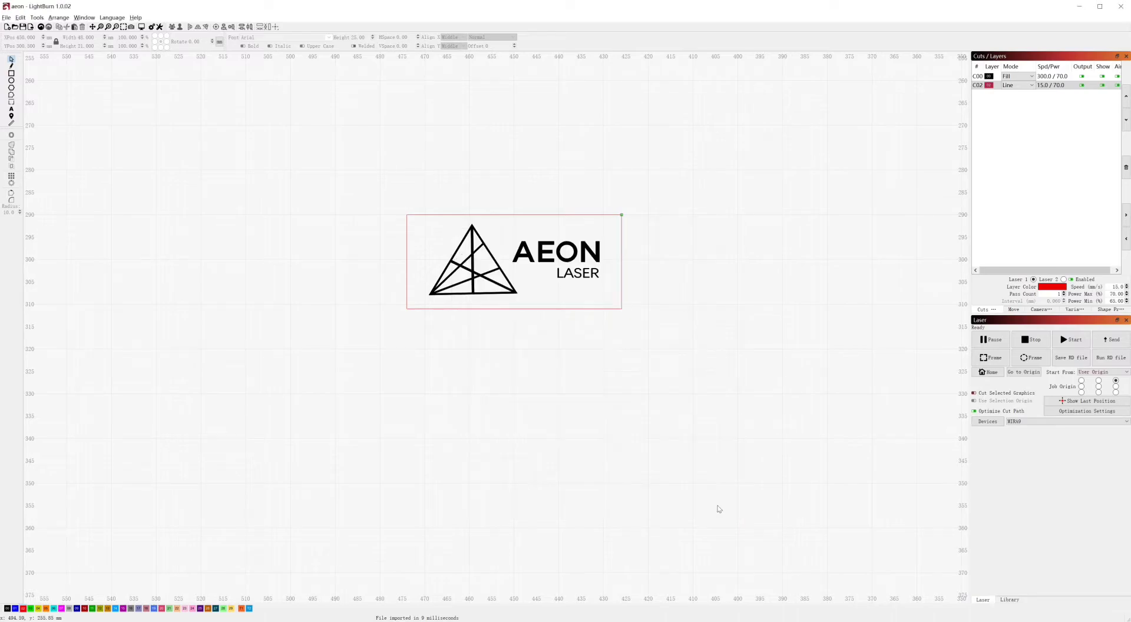
click(1111, 339)
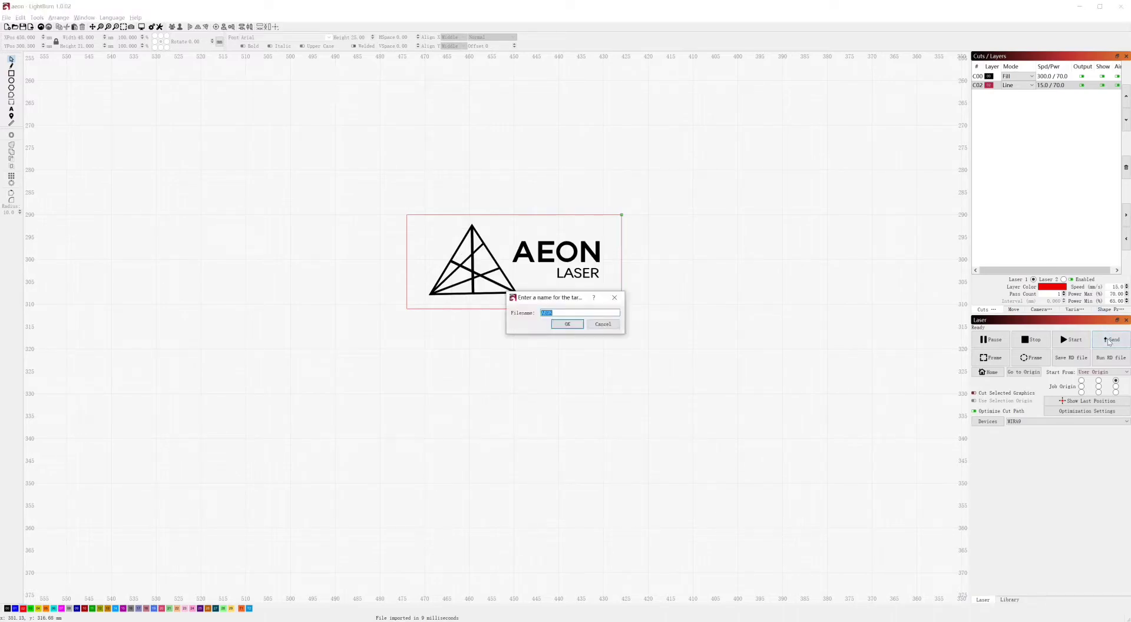
click(567, 324)
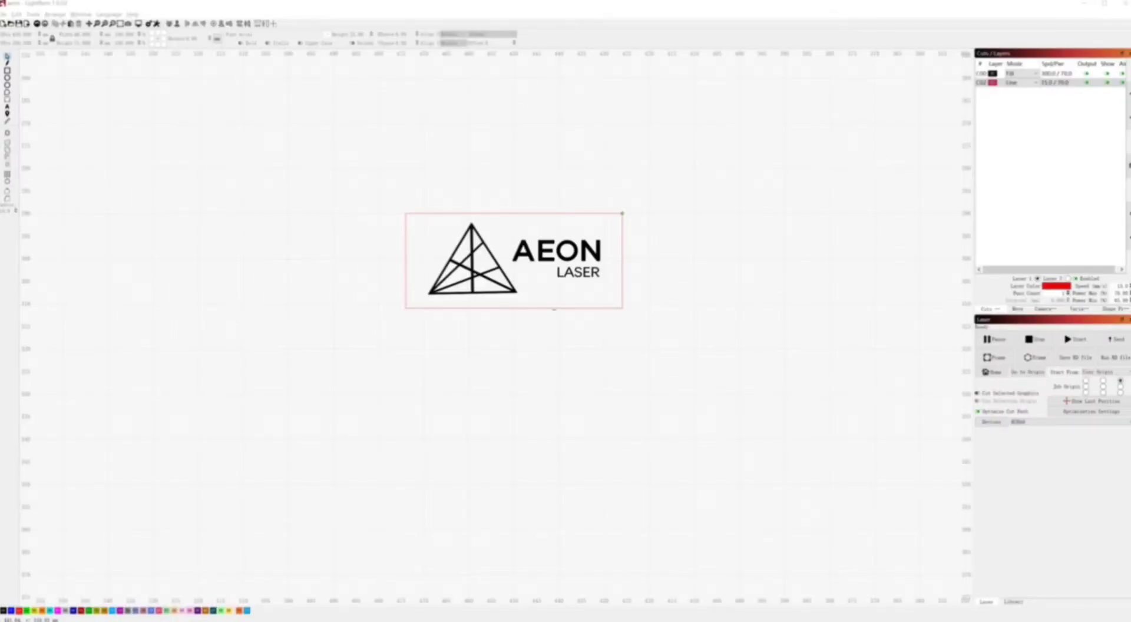
Turn off output for layer C02 and preview the job without the border rectangle.
click(1081, 85)
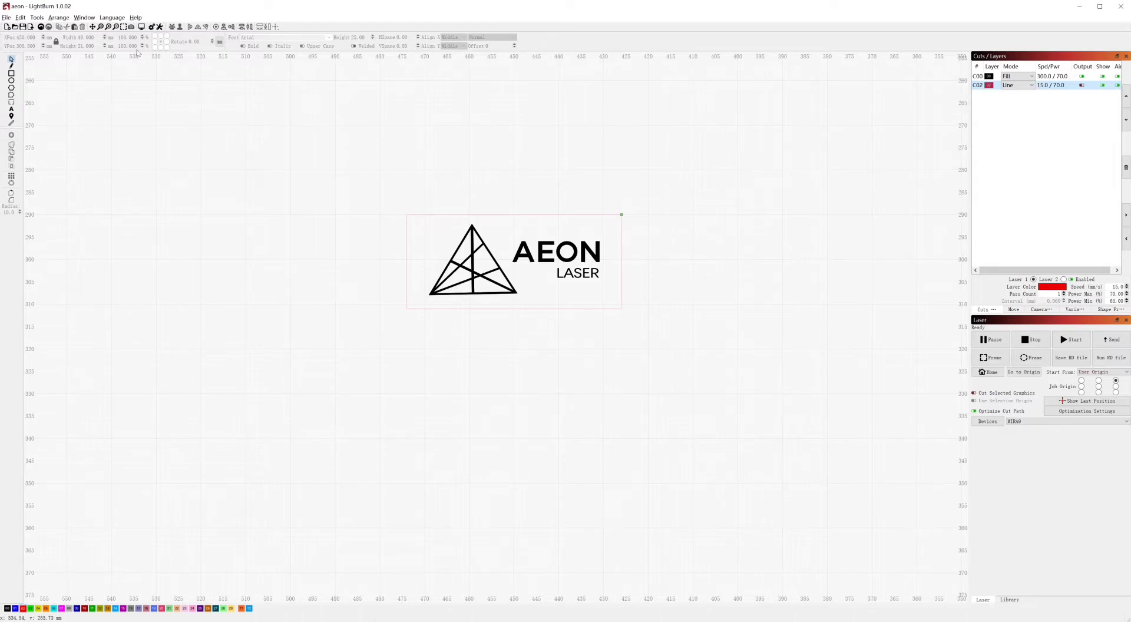
click(141, 27)
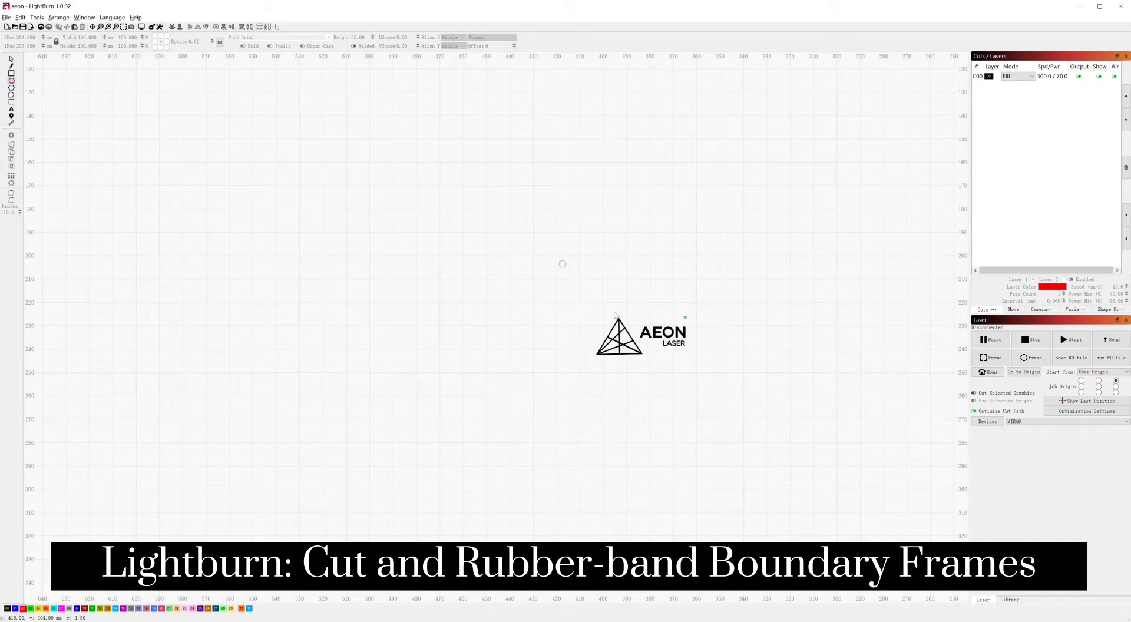
Draw a red circle around the AEON logo and centre the logo inside it.
drag(560, 262, 754, 517)
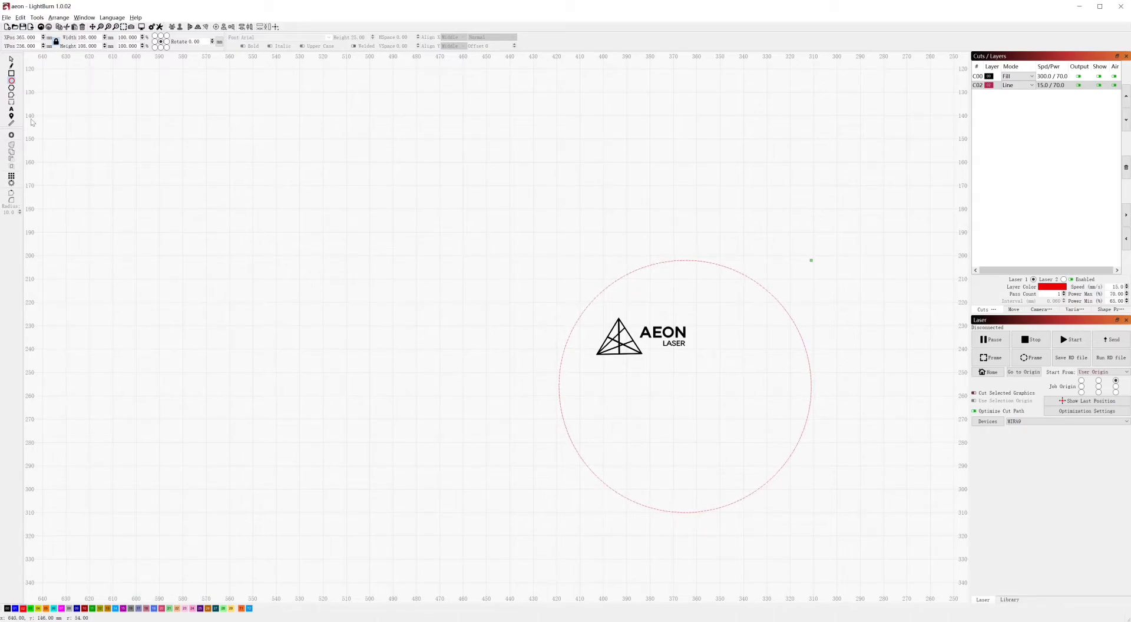
click(11, 58)
key(ctrl+a)
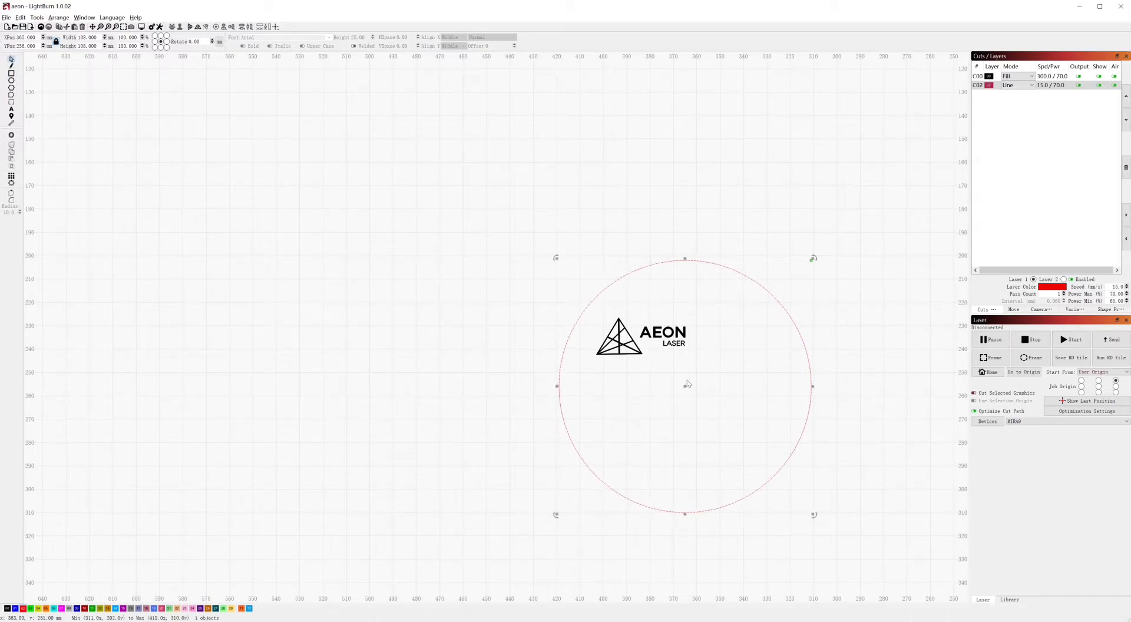
drag(687, 384, 654, 332)
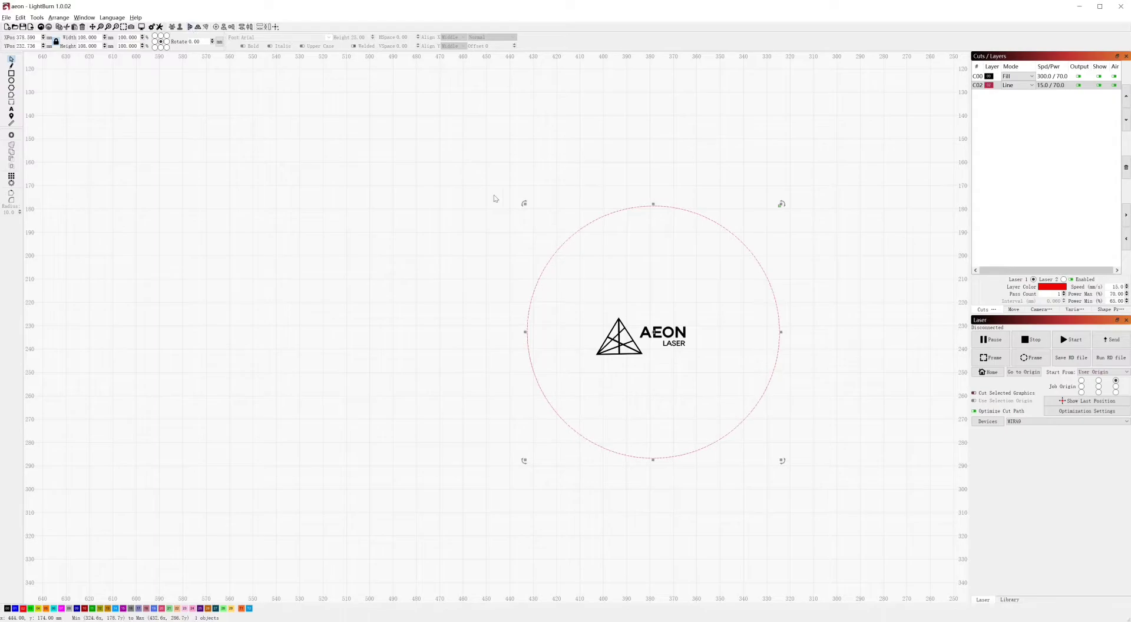
drag(451, 163, 861, 506)
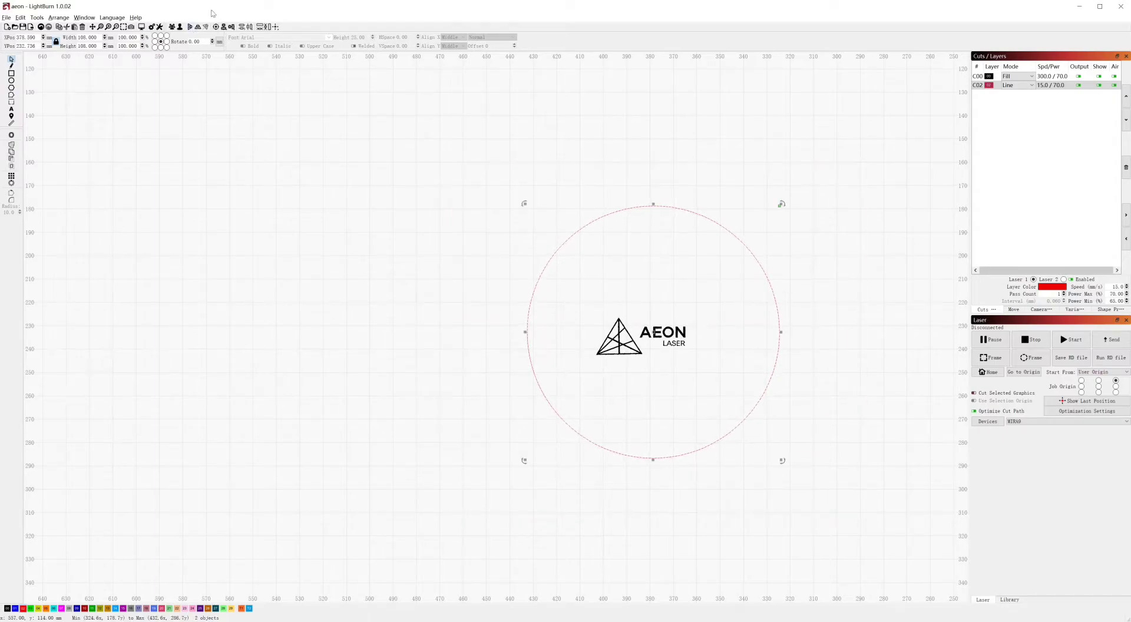
click(224, 28)
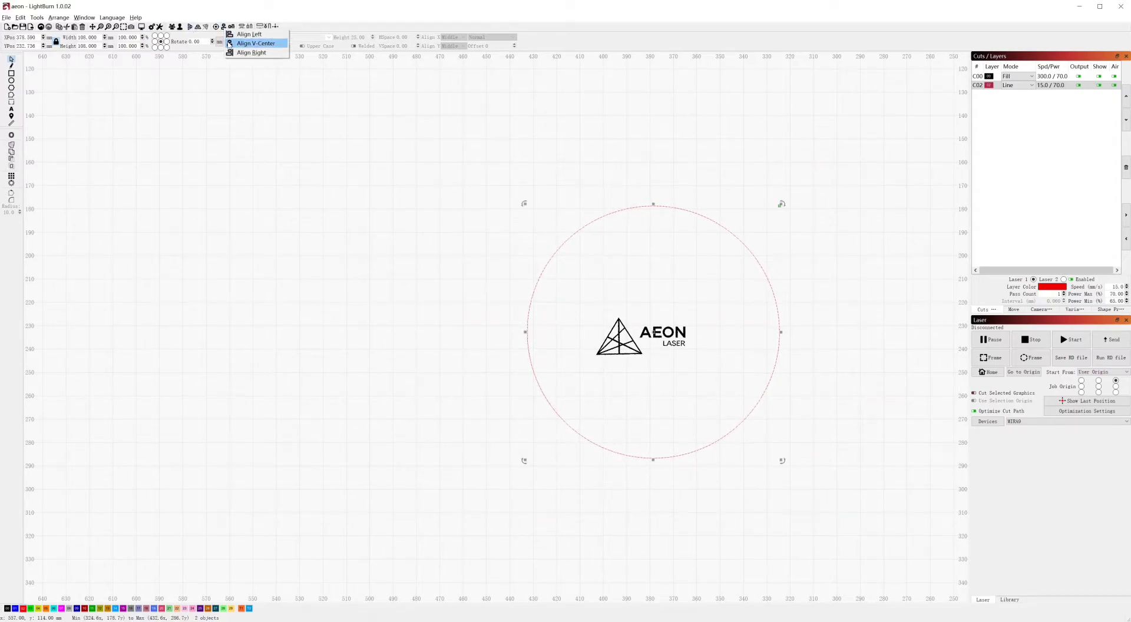
click(229, 43)
click(829, 360)
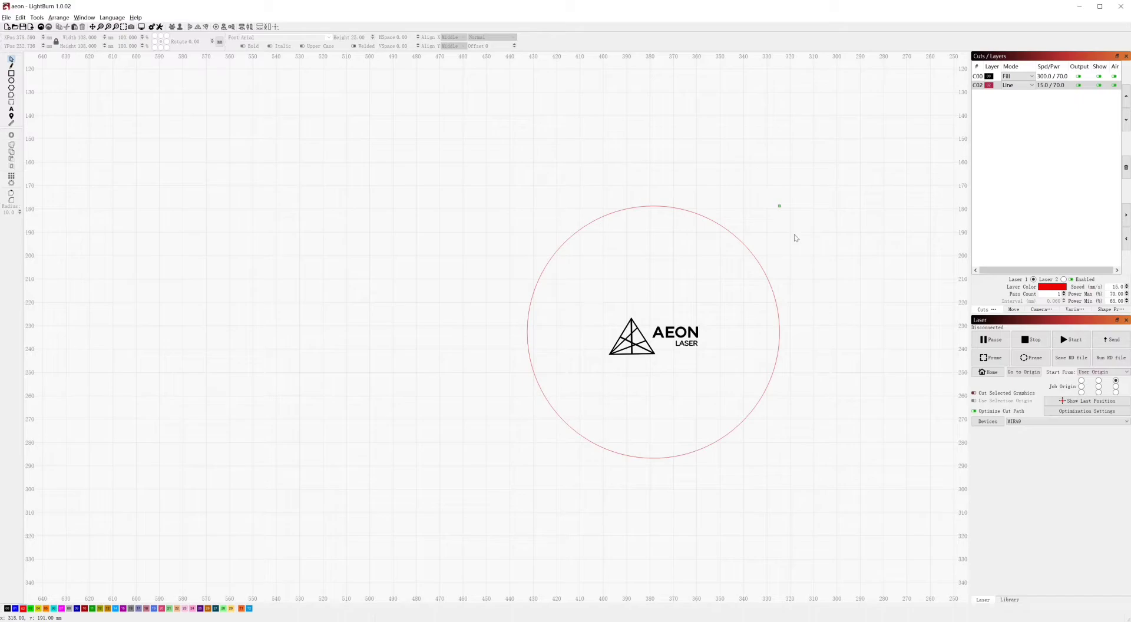
Set the job origin to centre, send the job, and frame it on the laser.
click(1099, 387)
click(1112, 340)
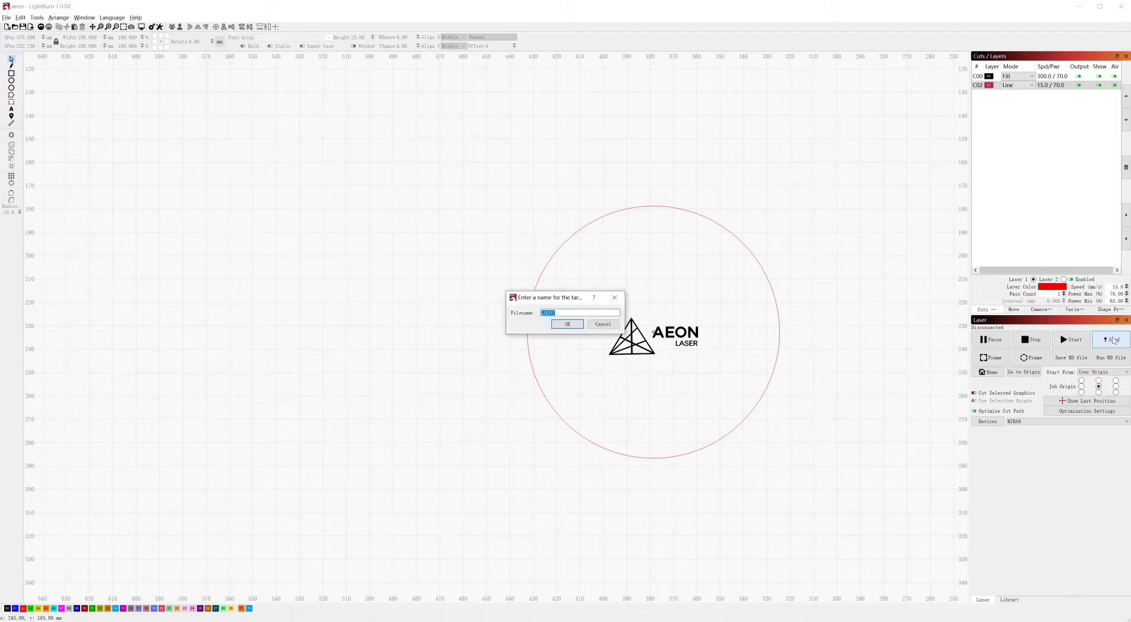
click(569, 325)
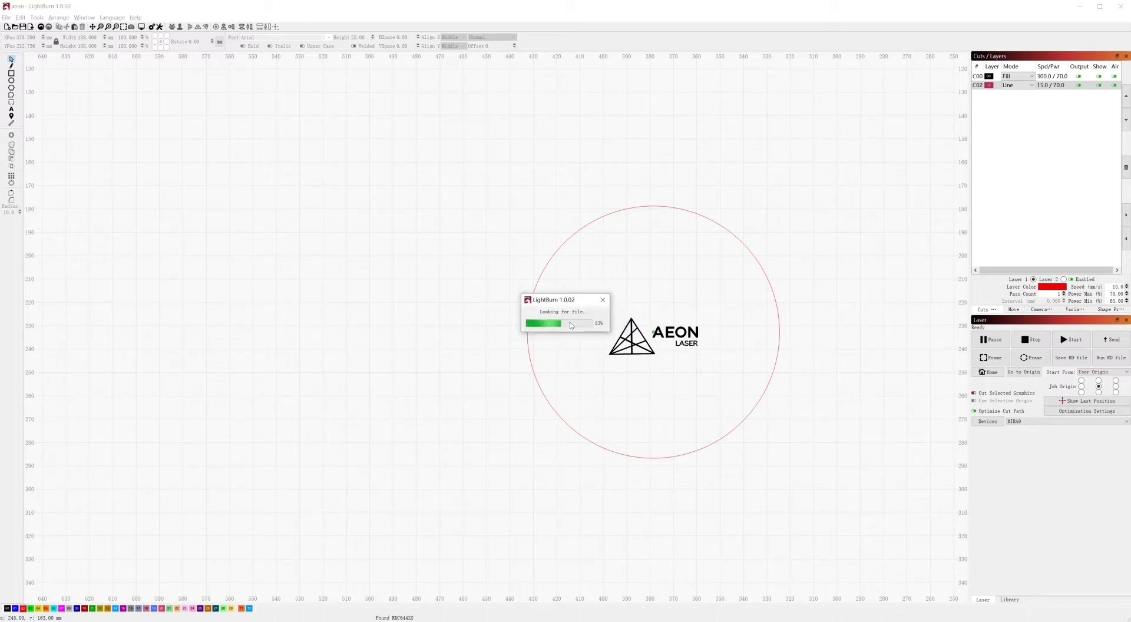
click(997, 364)
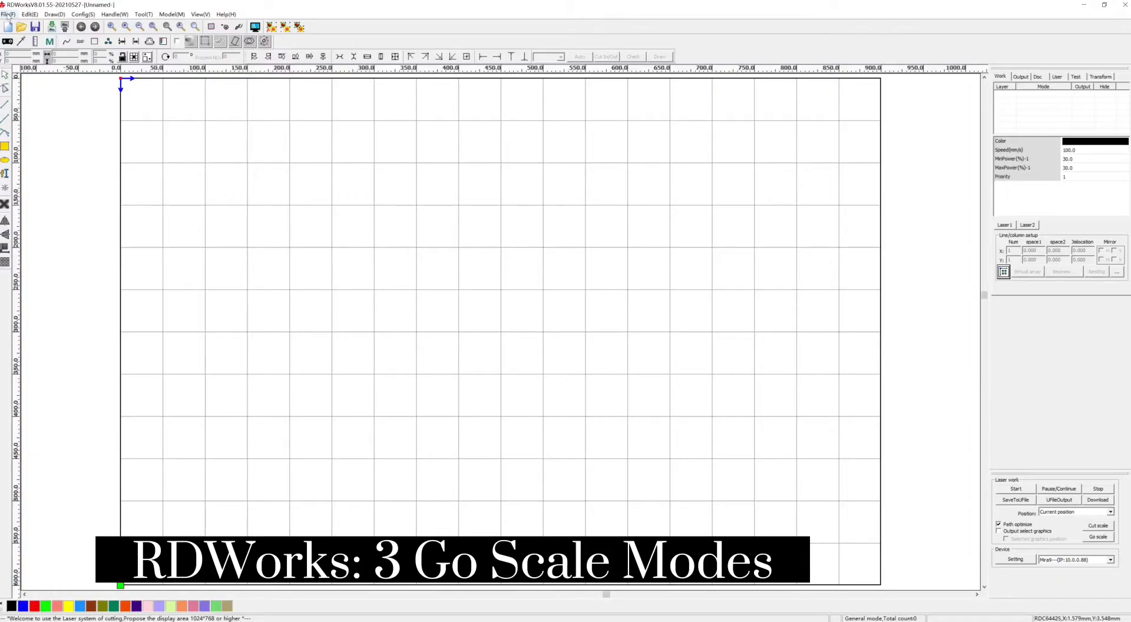
Import the aeon.ai logo file into RDWorks.
click(8, 14)
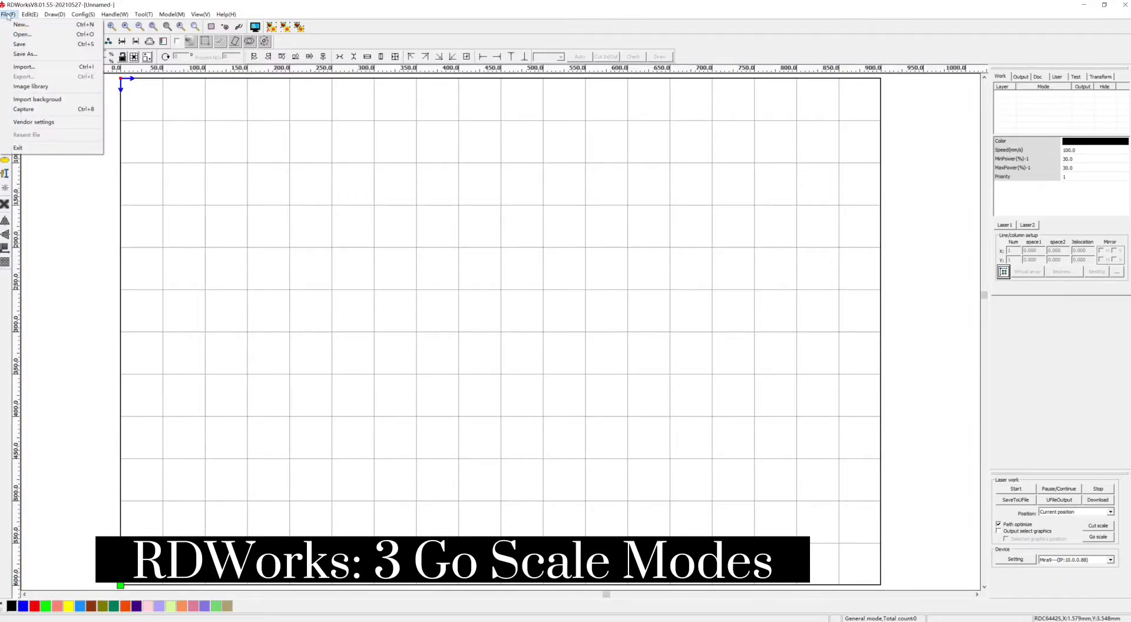
click(18, 67)
click(496, 274)
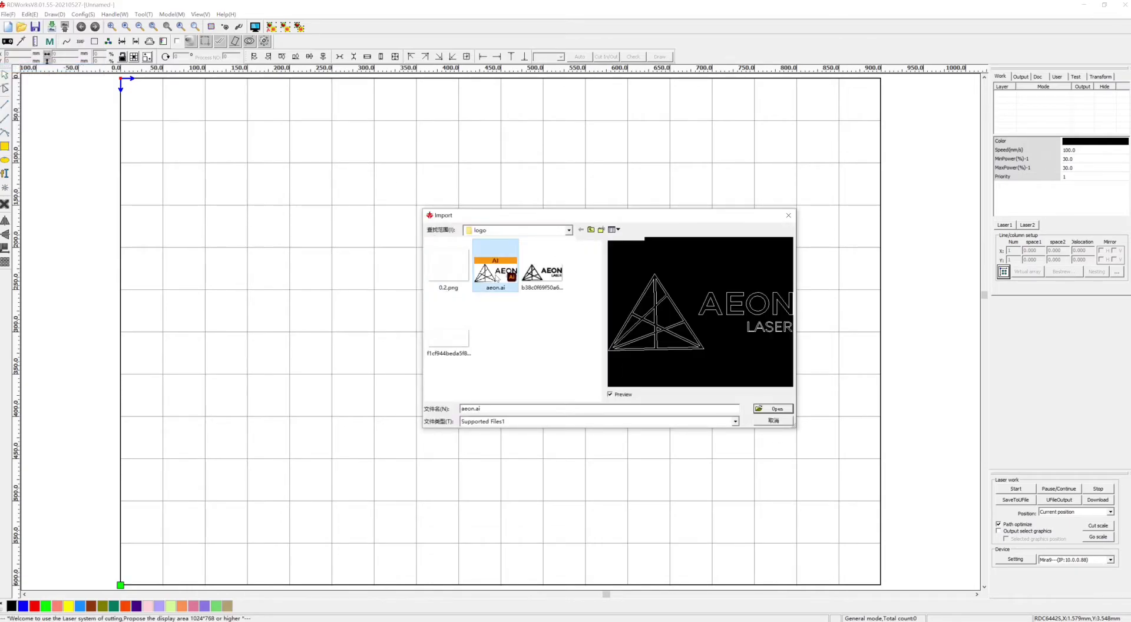
click(774, 408)
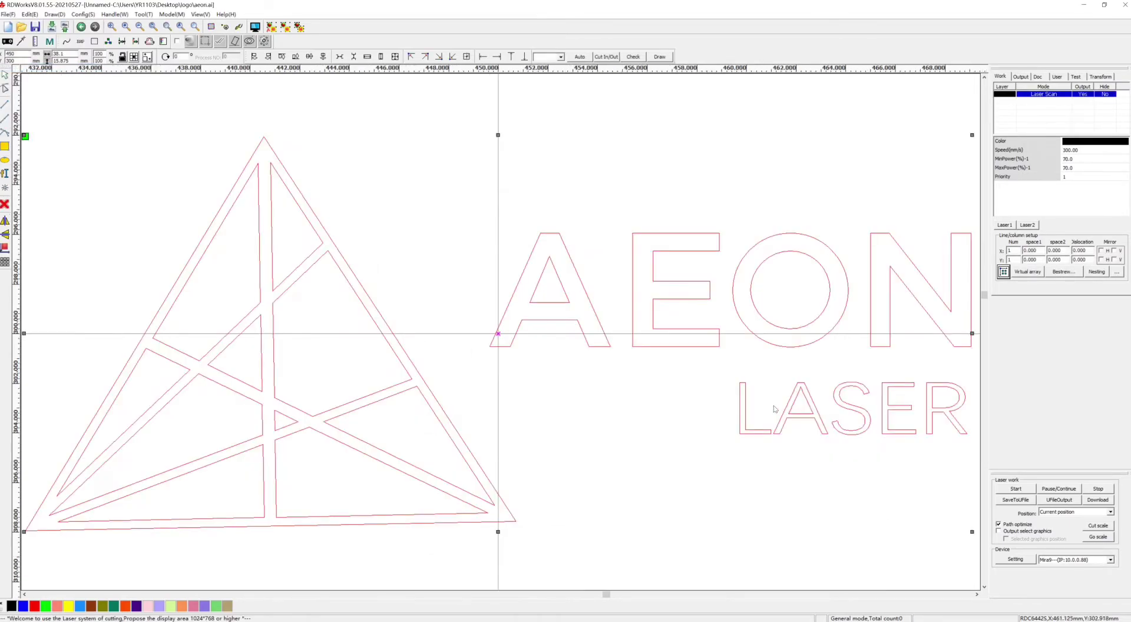
scroll(621, 348, down, 3)
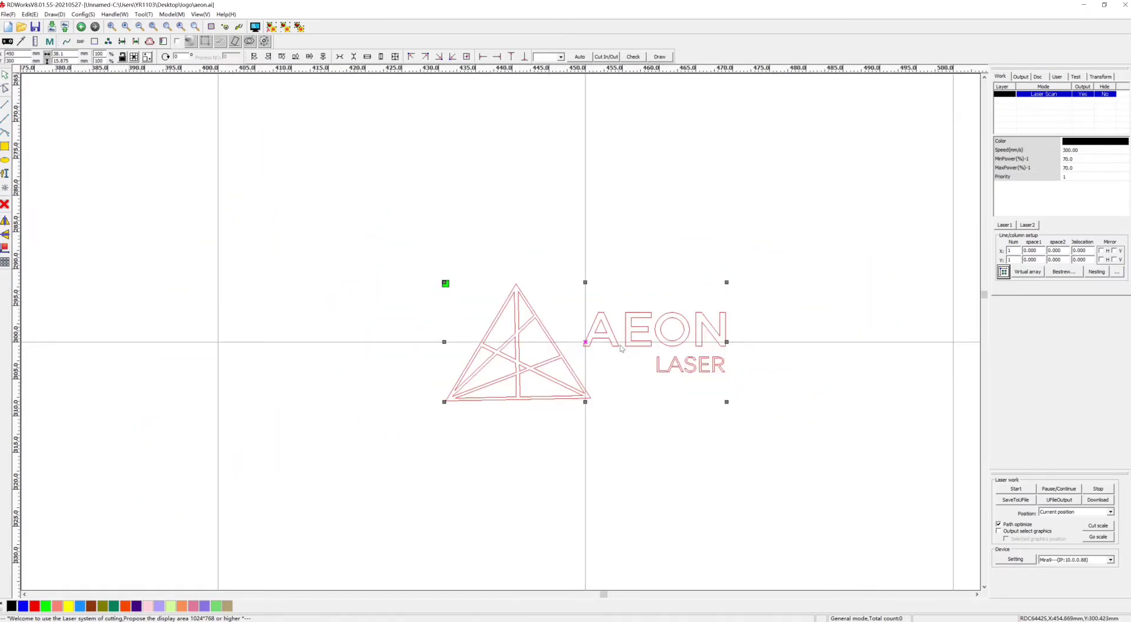
Draw a rectangle enclosing the logo and assign it to a red layer.
click(5, 146)
mouse_move(499, 326)
mouse_down()
mouse_move(613, 381)
mouse_move(740, 416)
mouse_up()
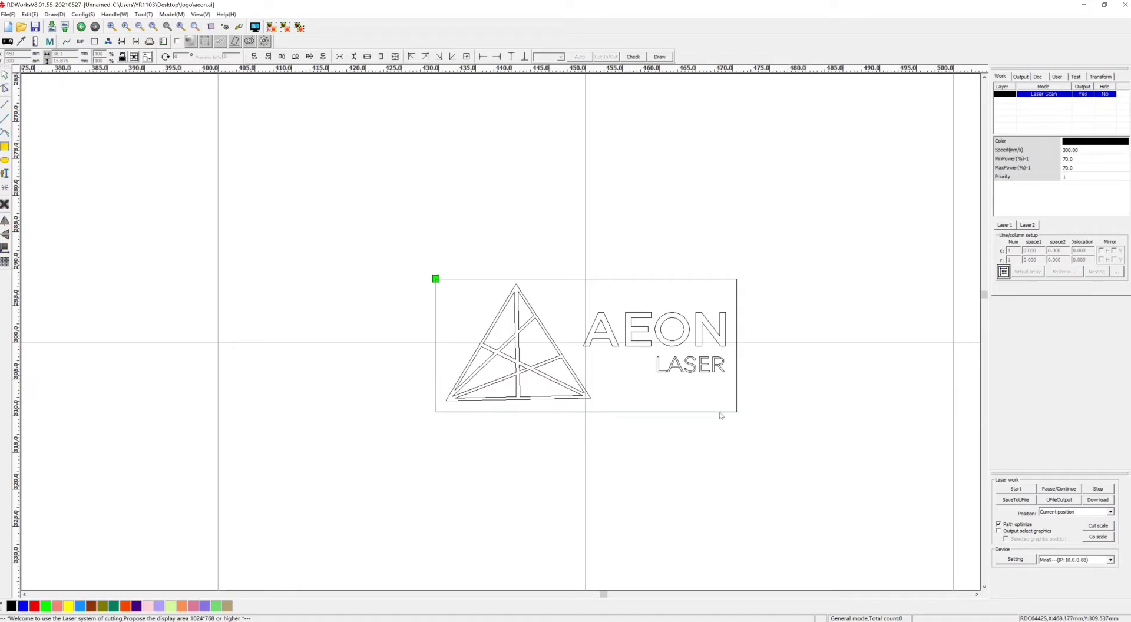
click(721, 412)
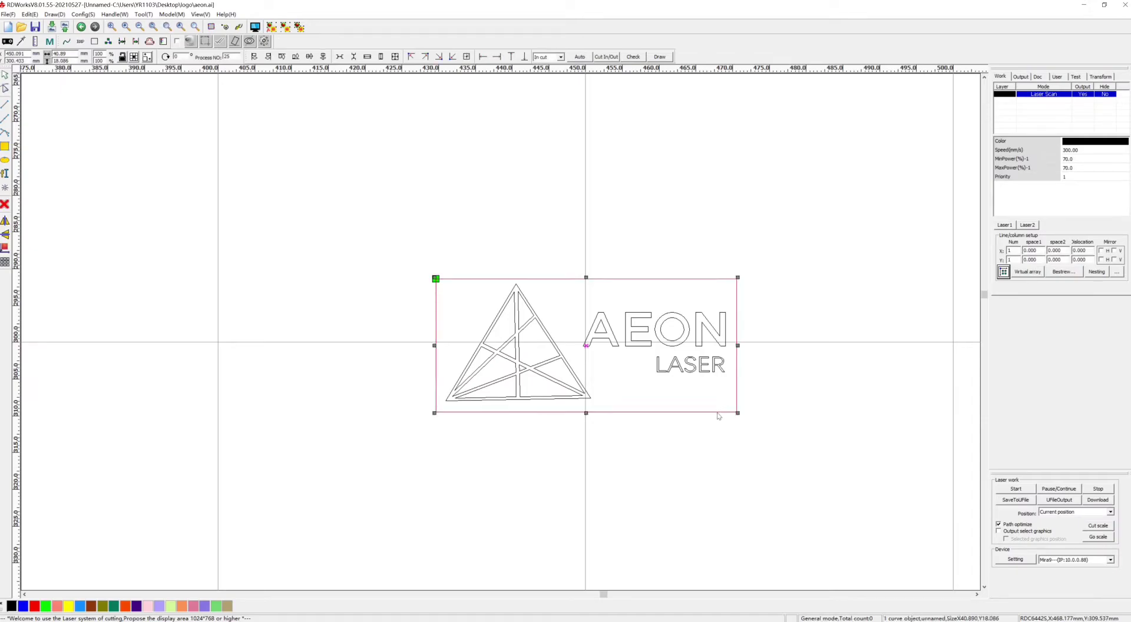
click(34, 606)
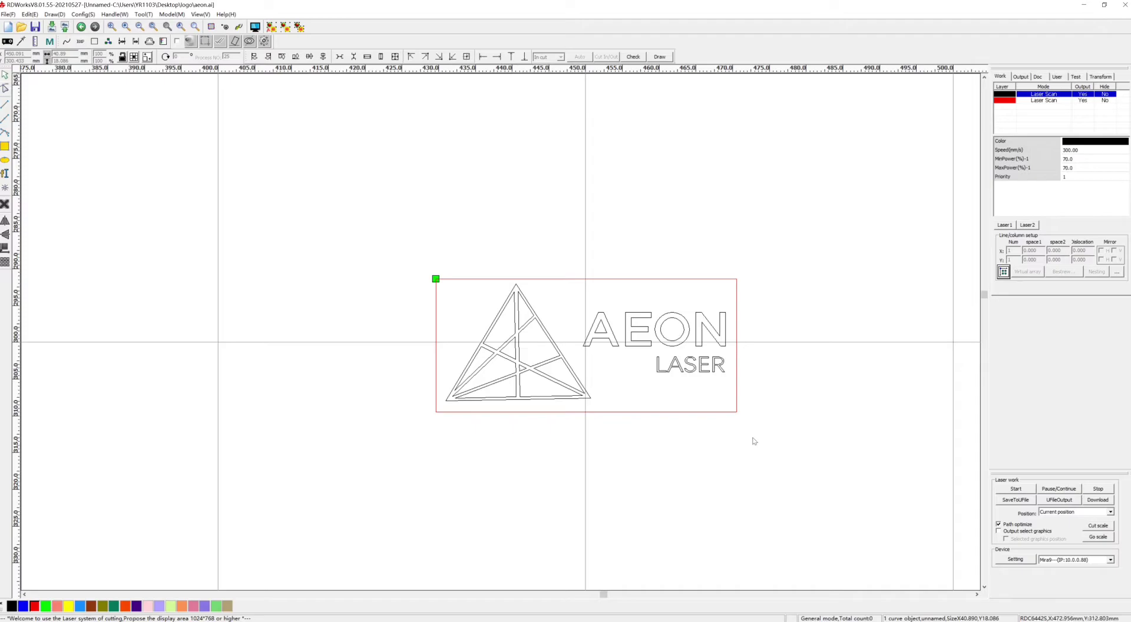
Keep the black logo layer's processing mode on Scan.
double_click(1051, 95)
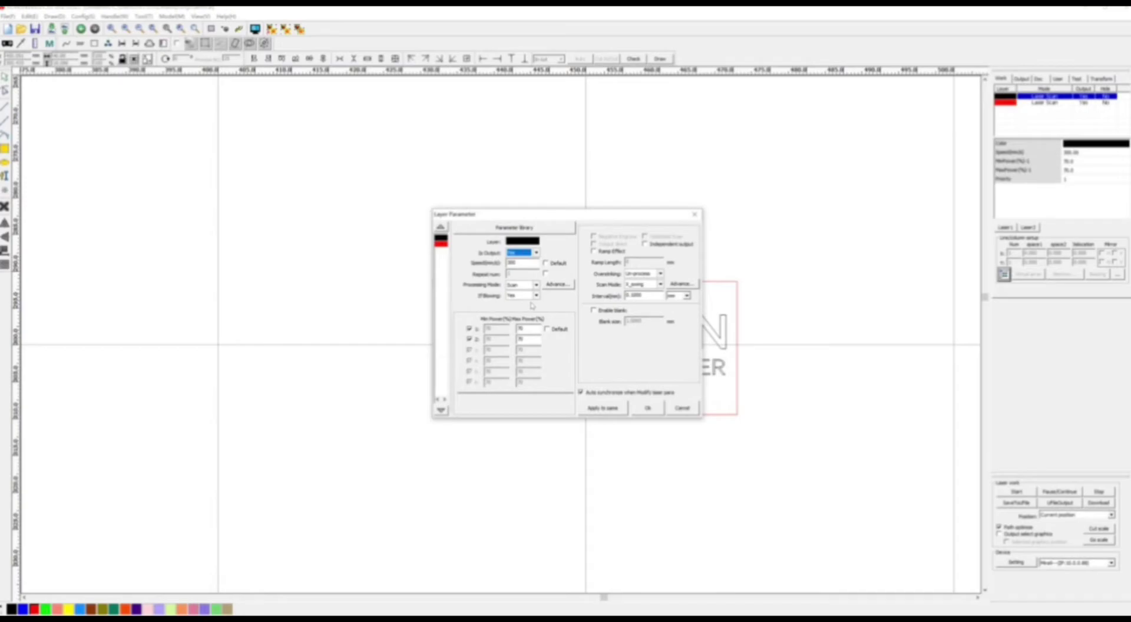
click(536, 285)
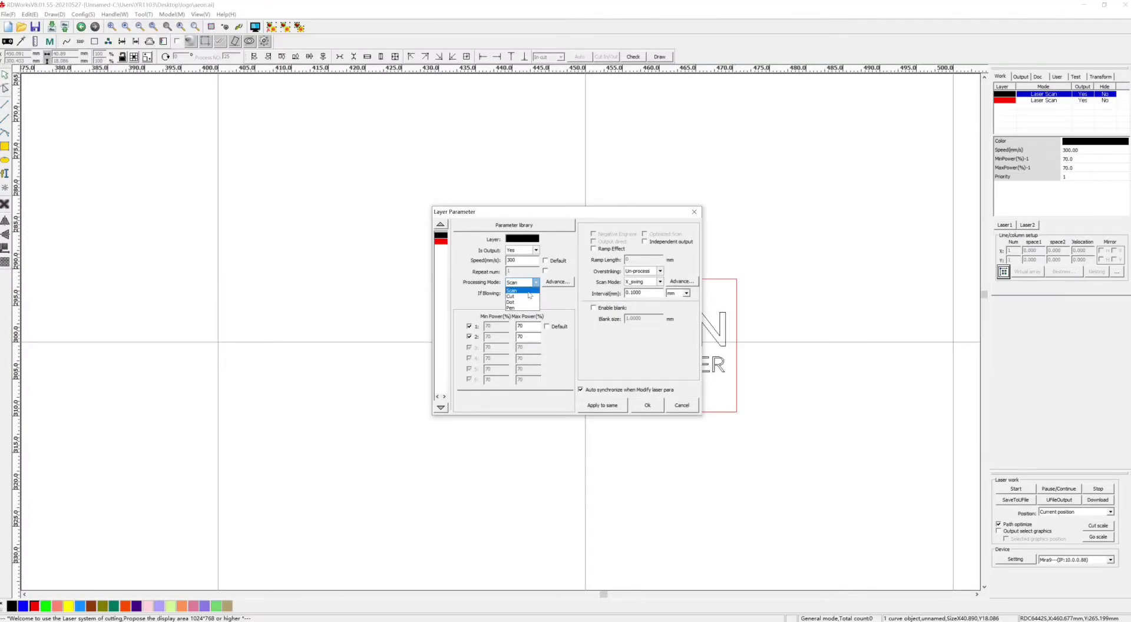
click(521, 290)
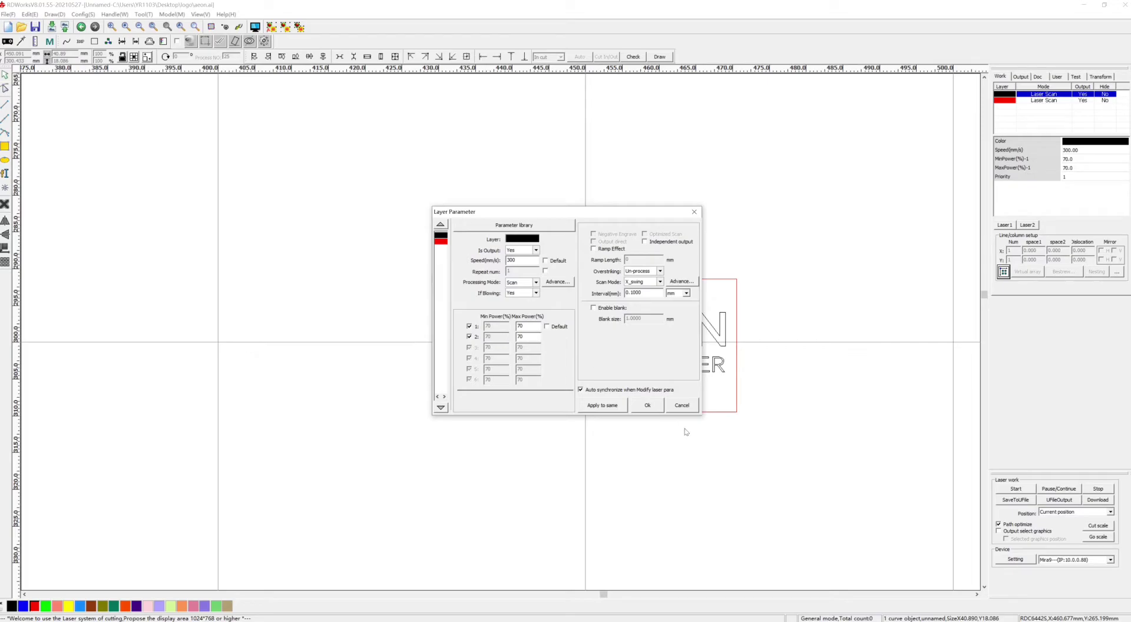
click(649, 405)
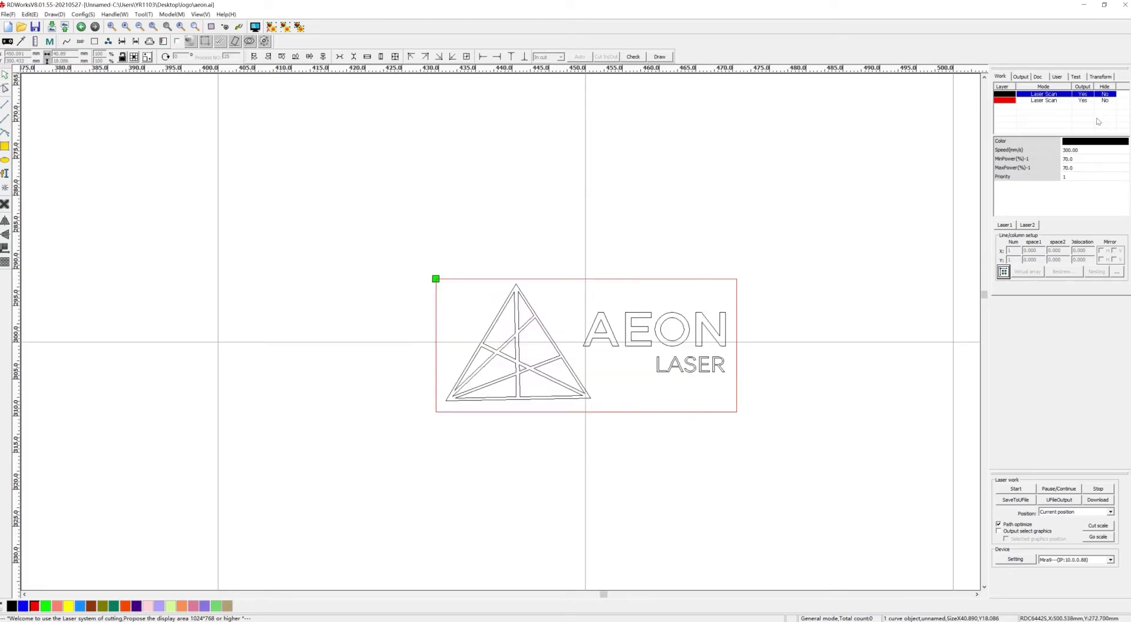
Switch the red rectangle layer's processing mode to Cut.
click(1060, 102)
double_click(1060, 103)
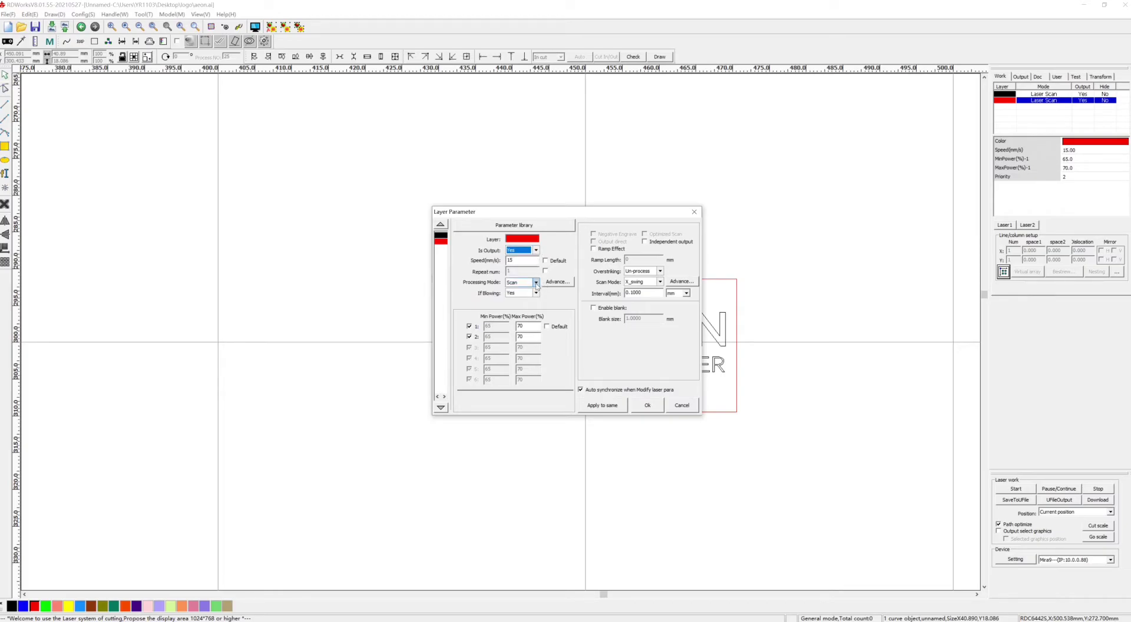
click(536, 283)
click(521, 297)
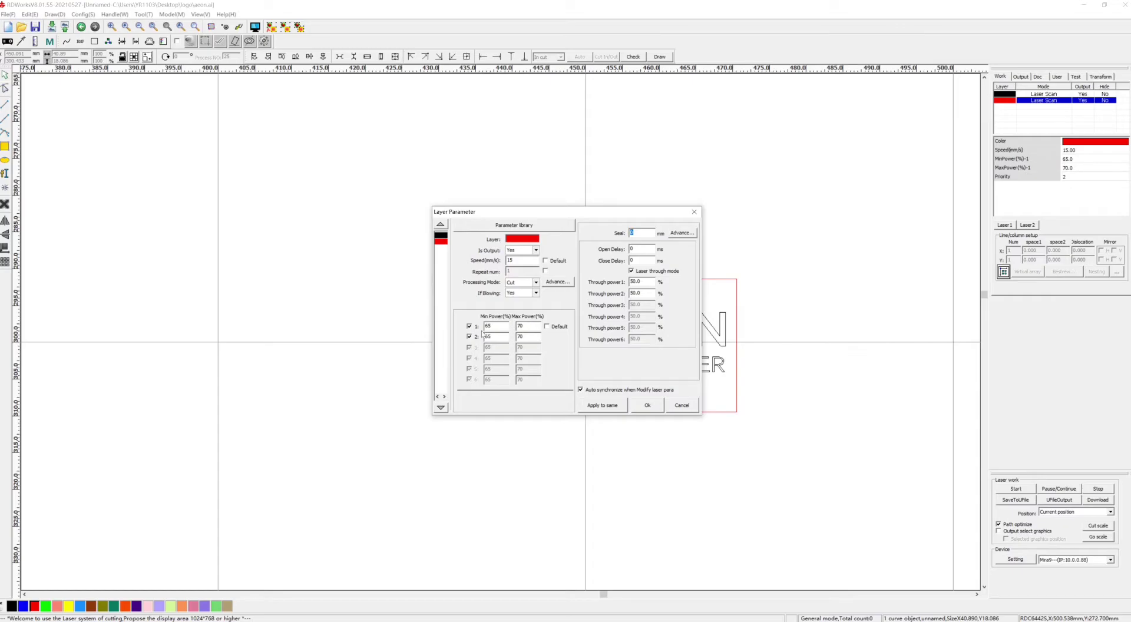
click(646, 405)
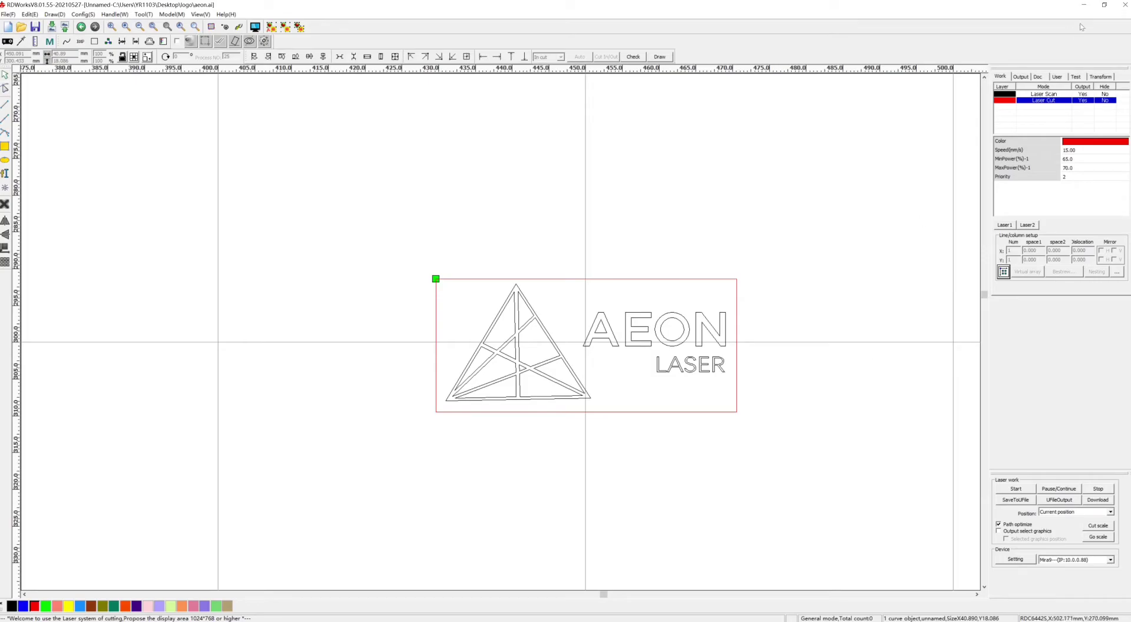
Leave Auxiliary Go scale mode at Close laser and read parameters from the controller.
click(1056, 77)
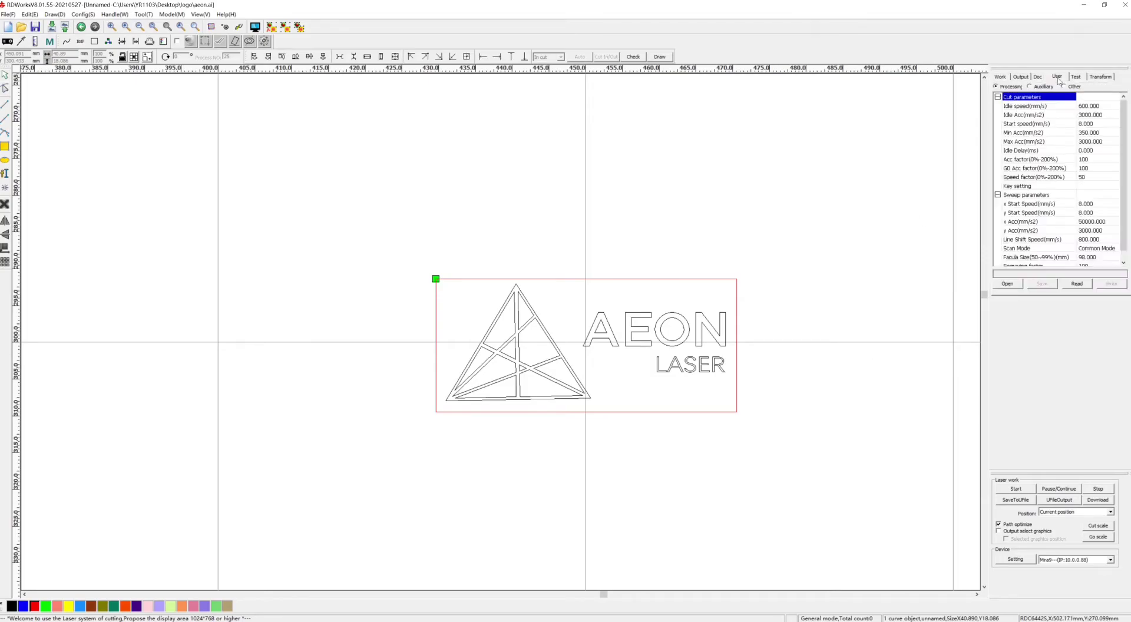
click(1029, 86)
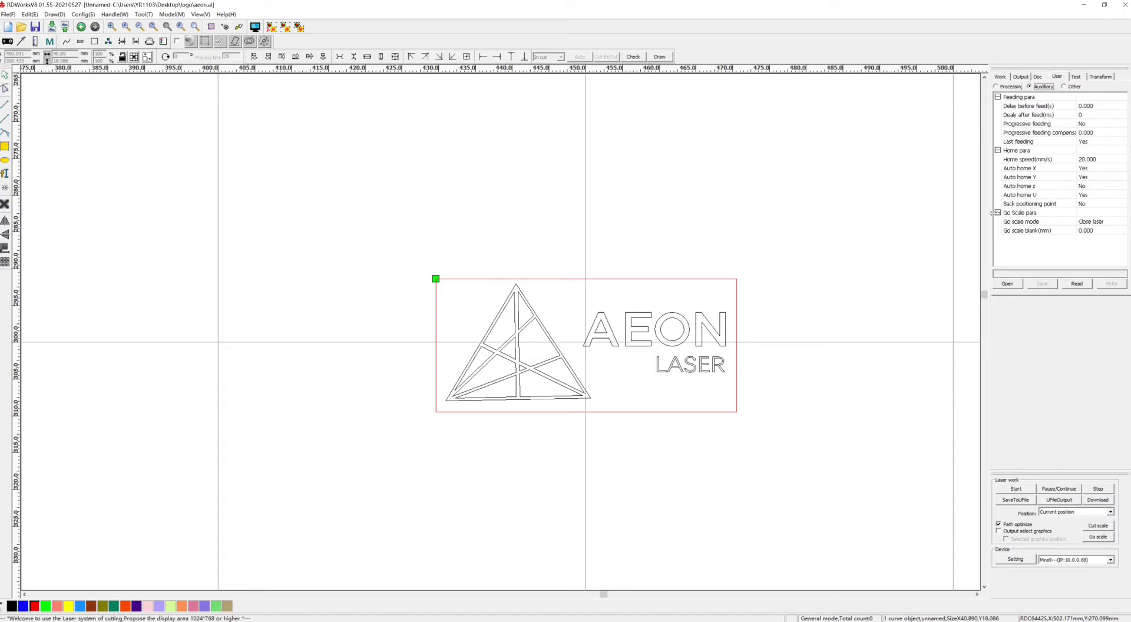
click(1118, 222)
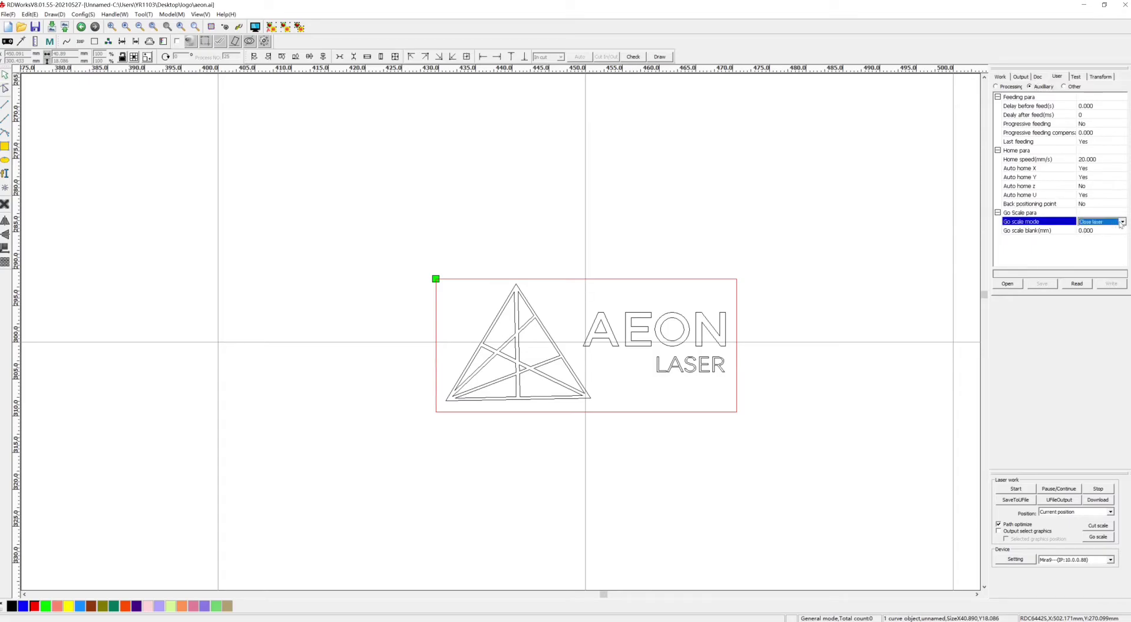
click(1122, 222)
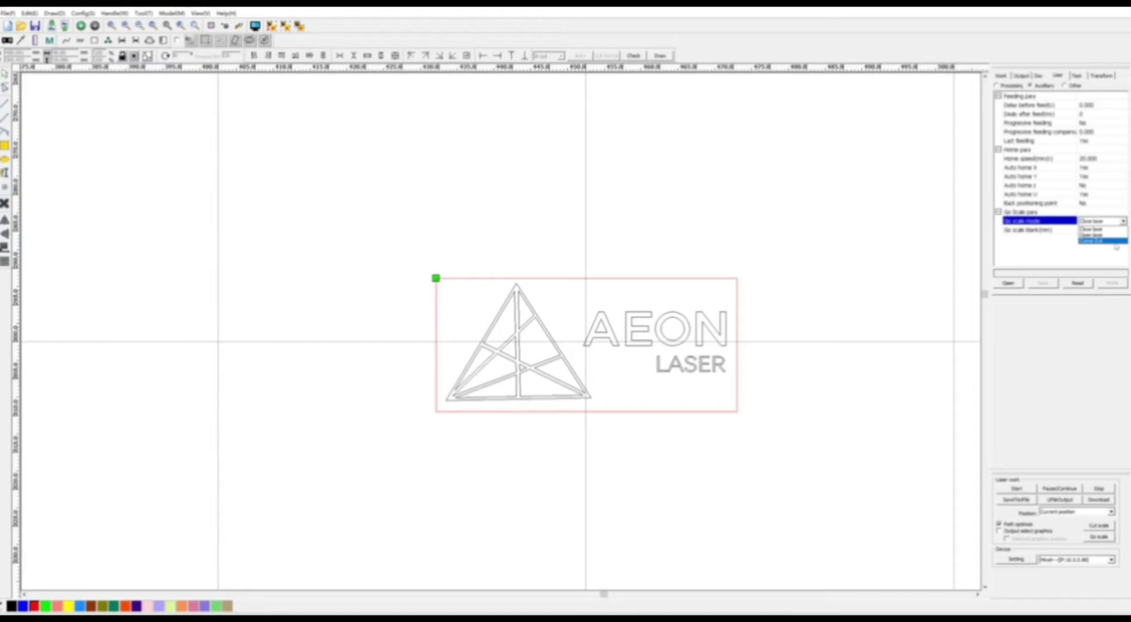
click(1116, 247)
click(1088, 284)
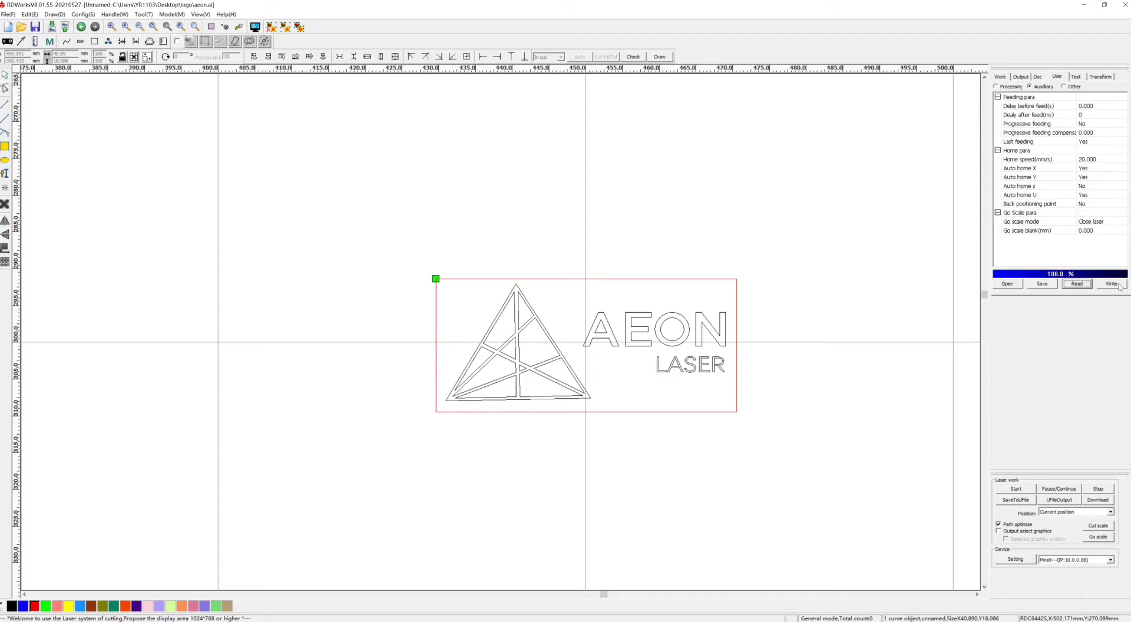
Write the Close laser setting, then download the job under the name 'Logo'.
click(1111, 284)
click(1095, 500)
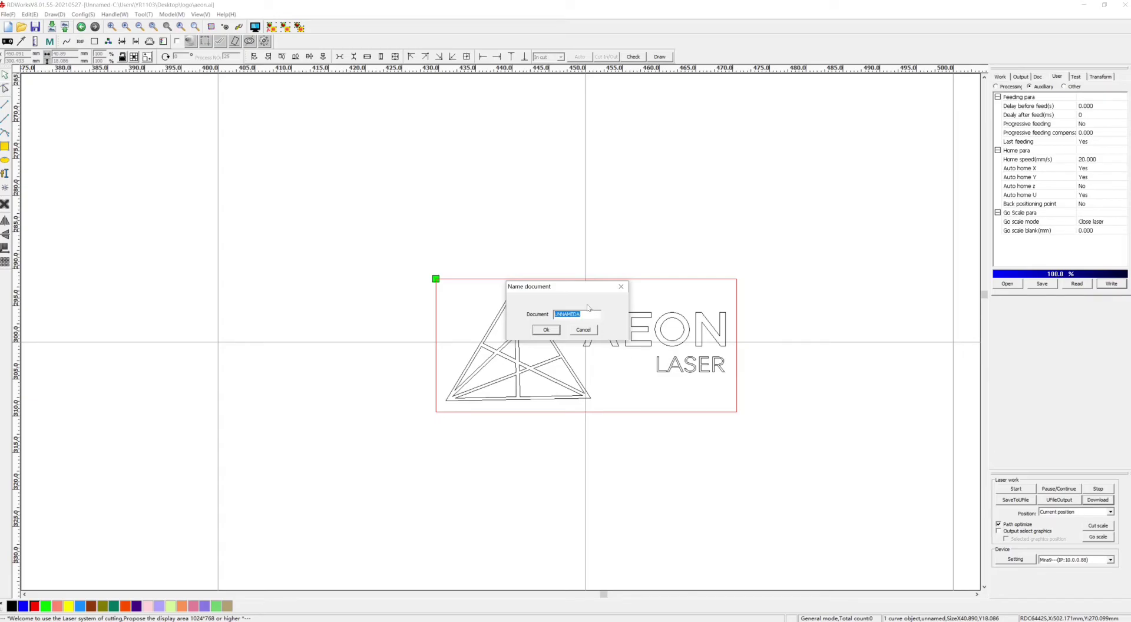
text(L)
click(551, 331)
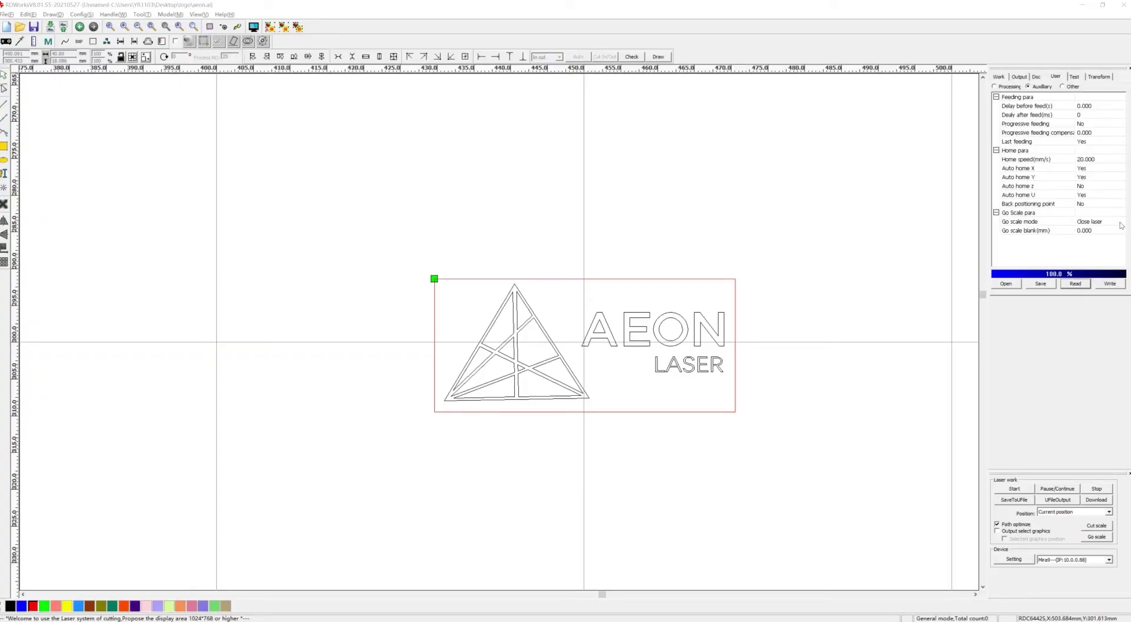
Change Go scale mode from Close laser to Open laser, write it, and dismiss the confirmation.
click(1120, 225)
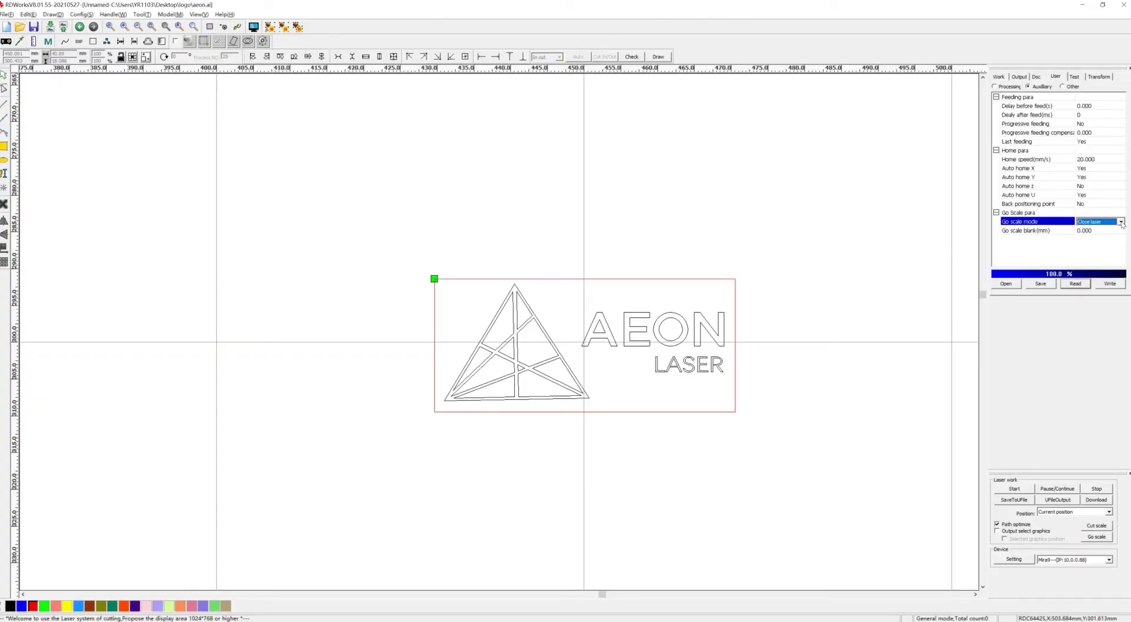
click(1121, 222)
click(1105, 236)
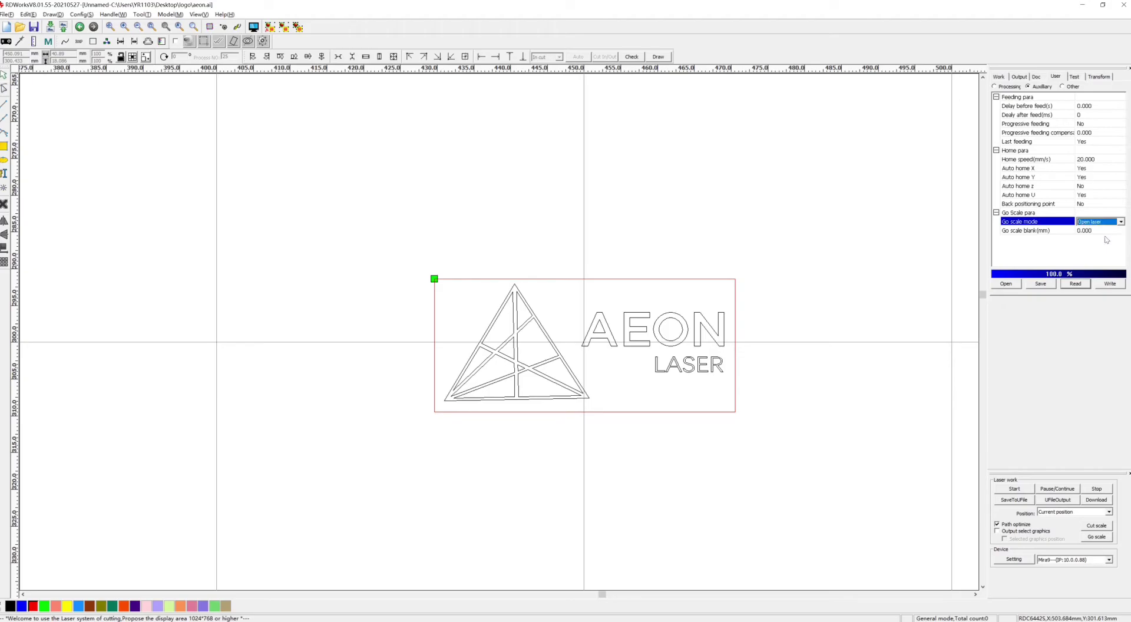
click(1110, 284)
key(Return)
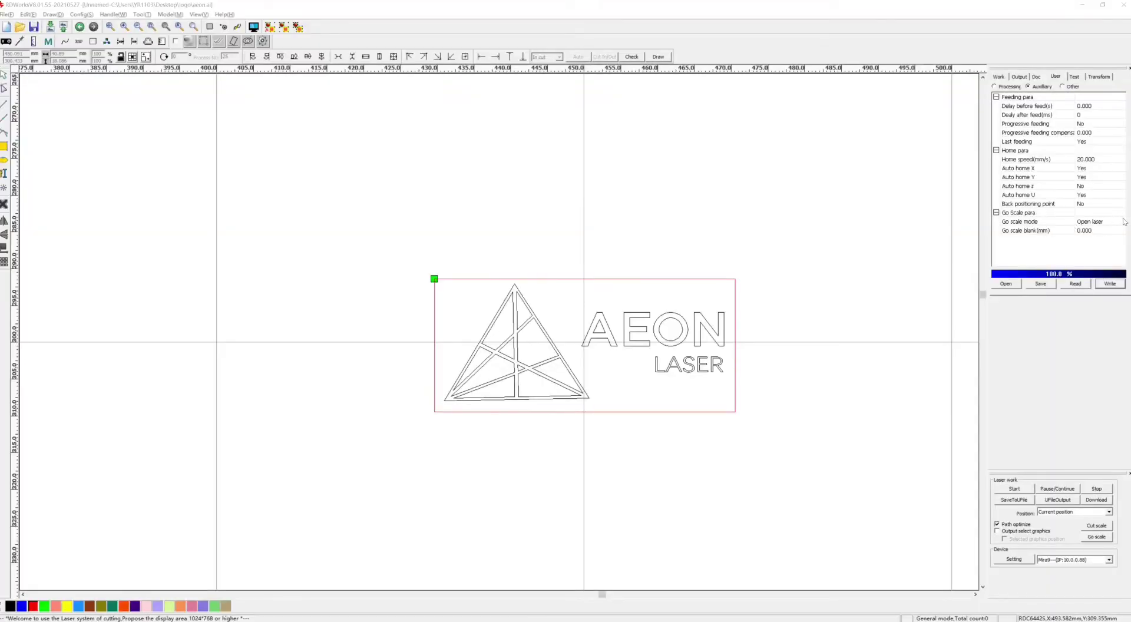
Change the RDWorks Go scale mode to Corner Dot and write it to the laser controller.
click(1090, 221)
click(1120, 222)
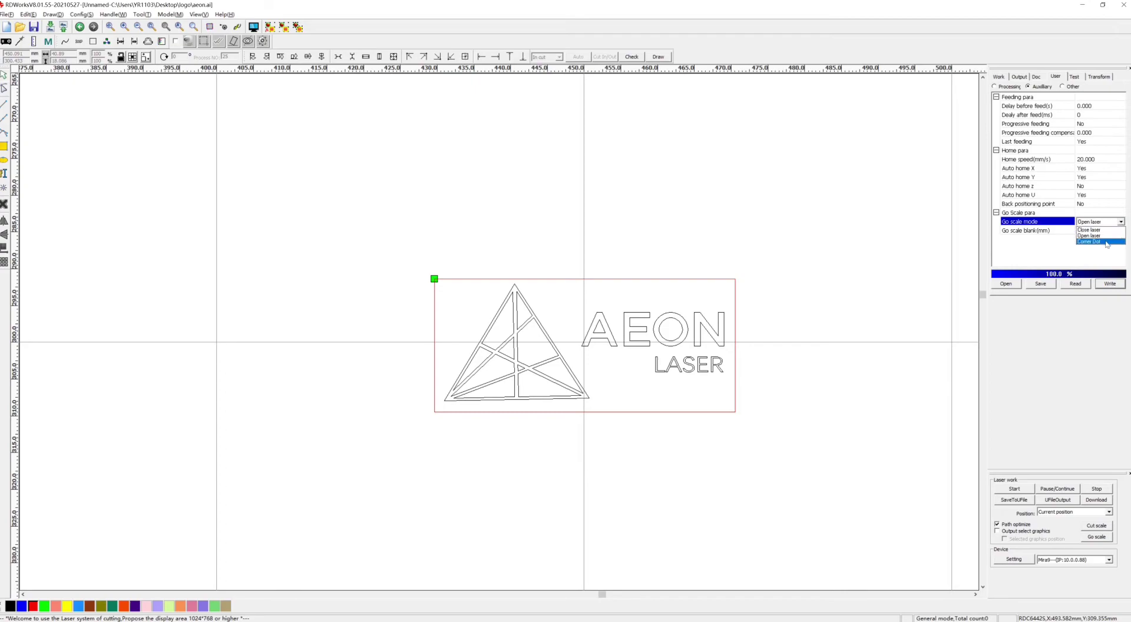
click(1110, 240)
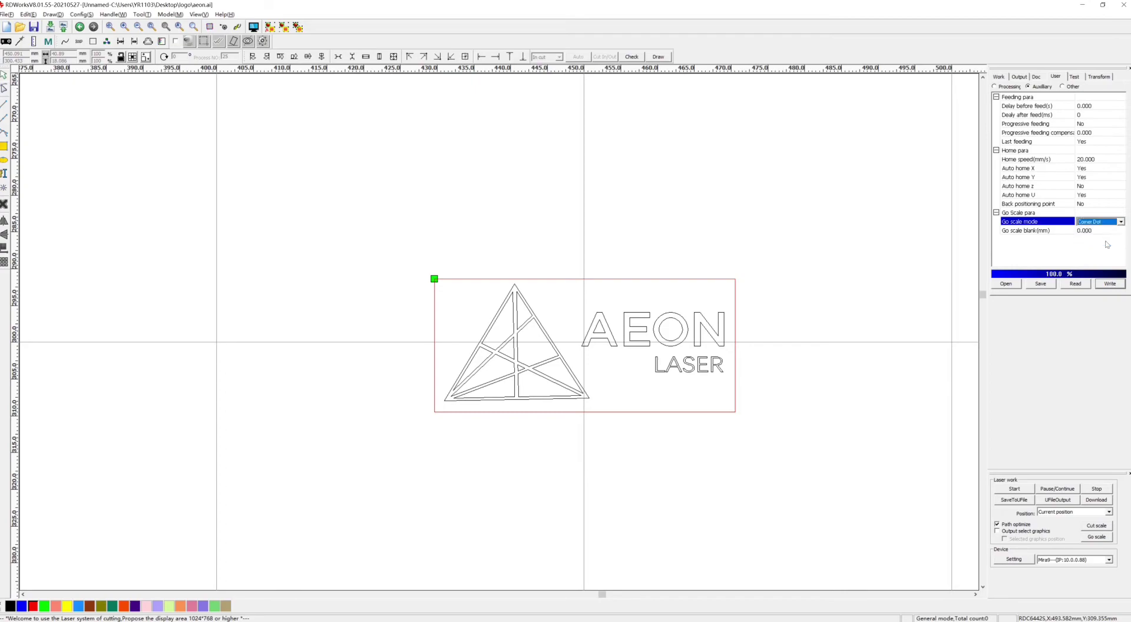
click(1104, 285)
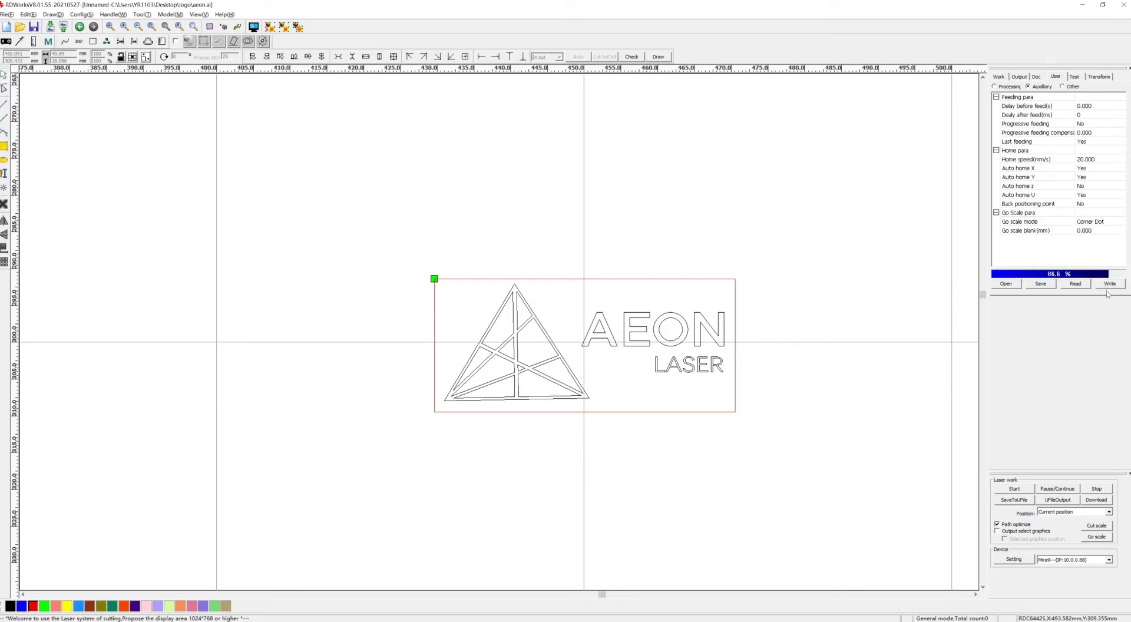